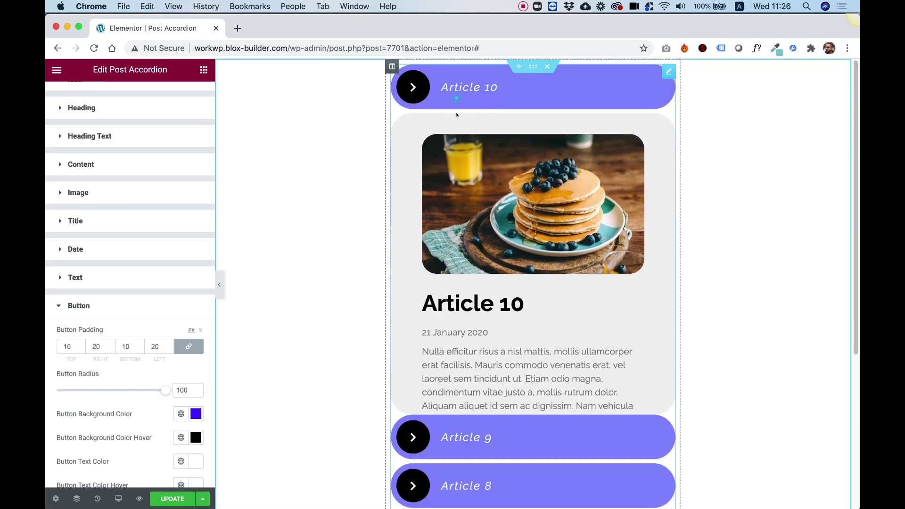
# - Collapse Article 10 and expand Article 9 to show its croissant post in the preview
pyautogui.click(456, 136)
pyautogui.click(457, 91)
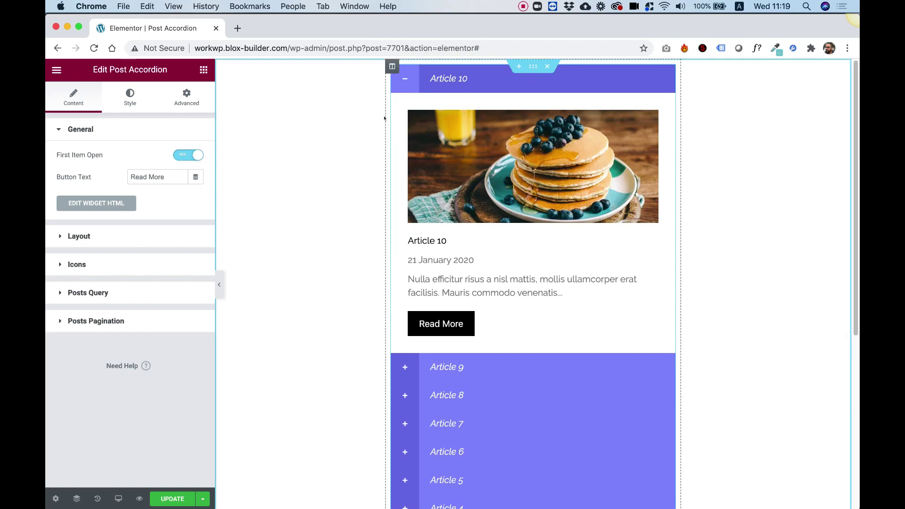
pyautogui.click(446, 79)
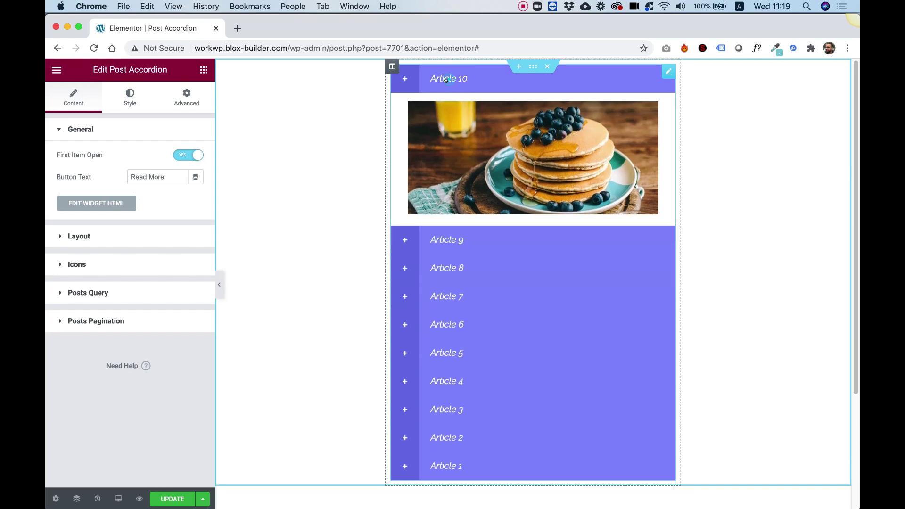
pyautogui.click(442, 107)
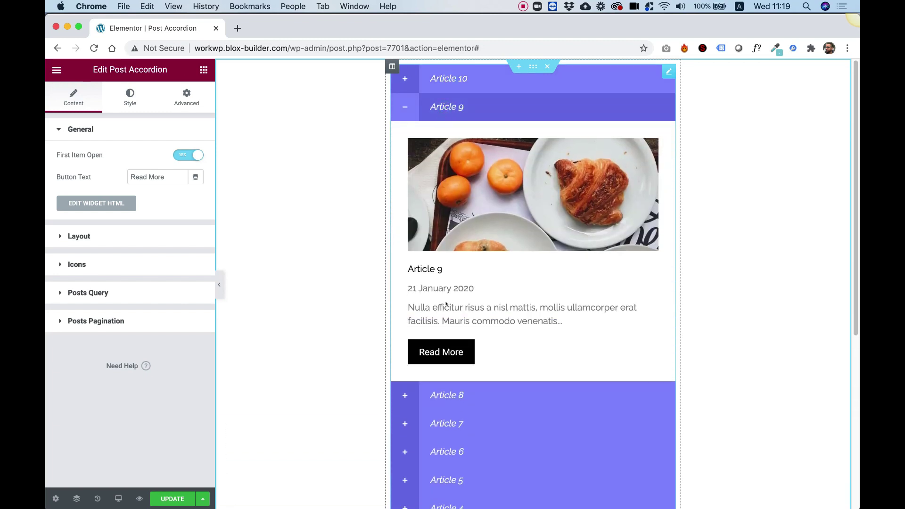
# - Toggle First Item Open off and back on, then check the Article 9 and Article 10 headers
pyautogui.click(448, 396)
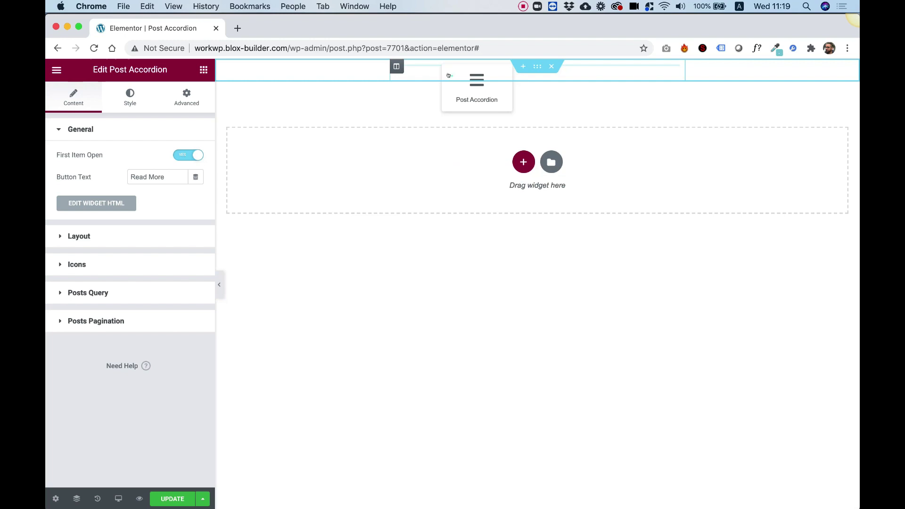
pyautogui.click(448, 79)
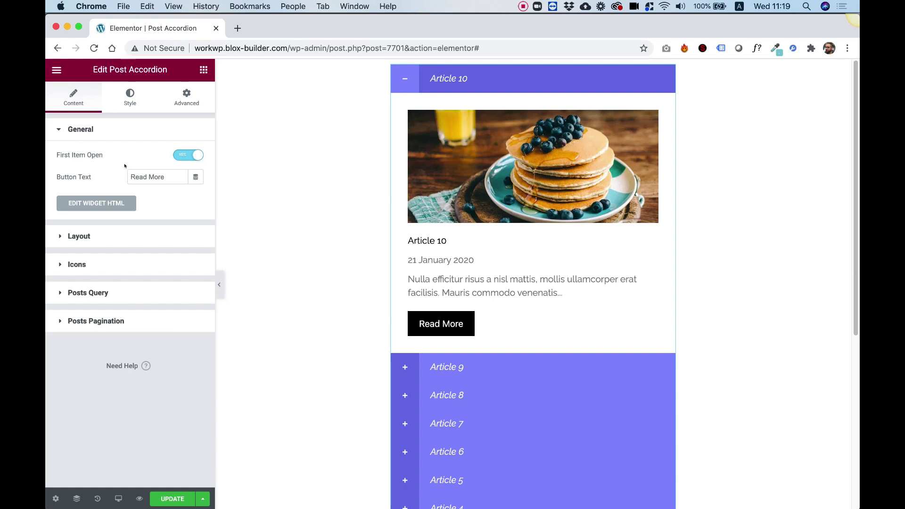
pyautogui.click(182, 156)
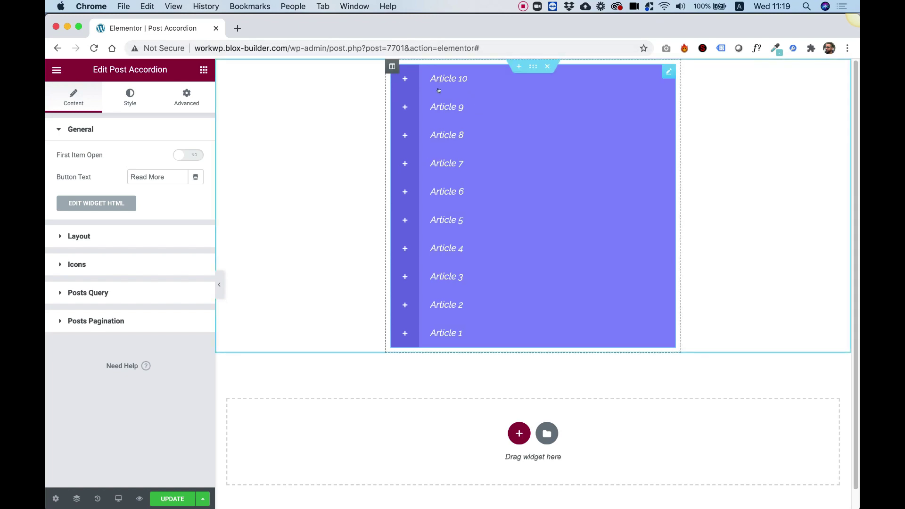
pyautogui.click(189, 155)
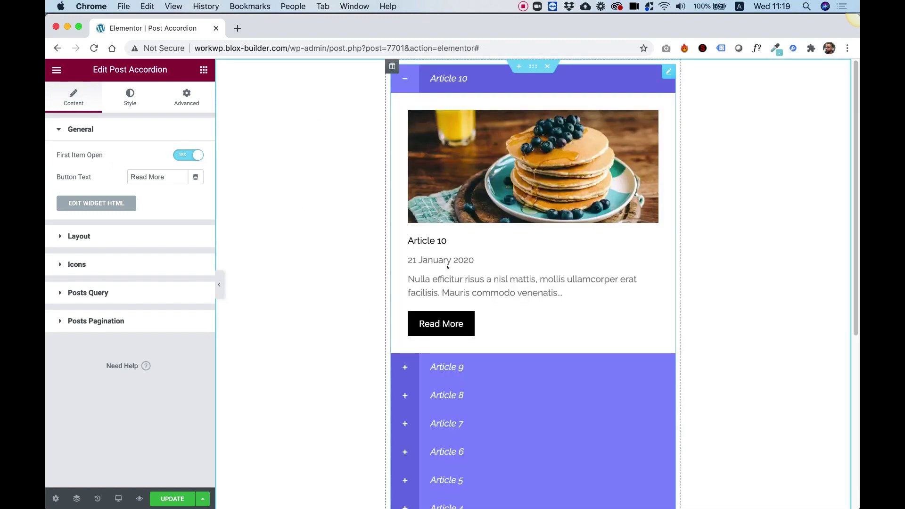
pyautogui.click(441, 363)
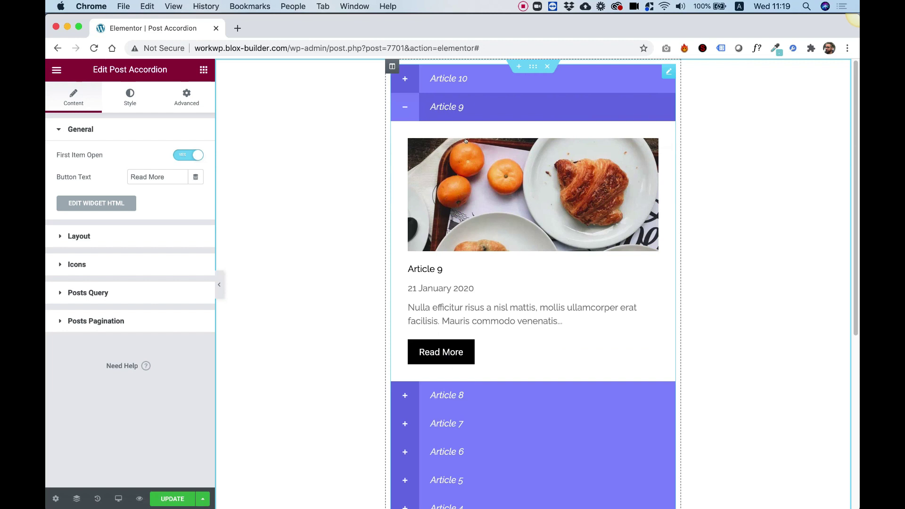
pyautogui.click(460, 88)
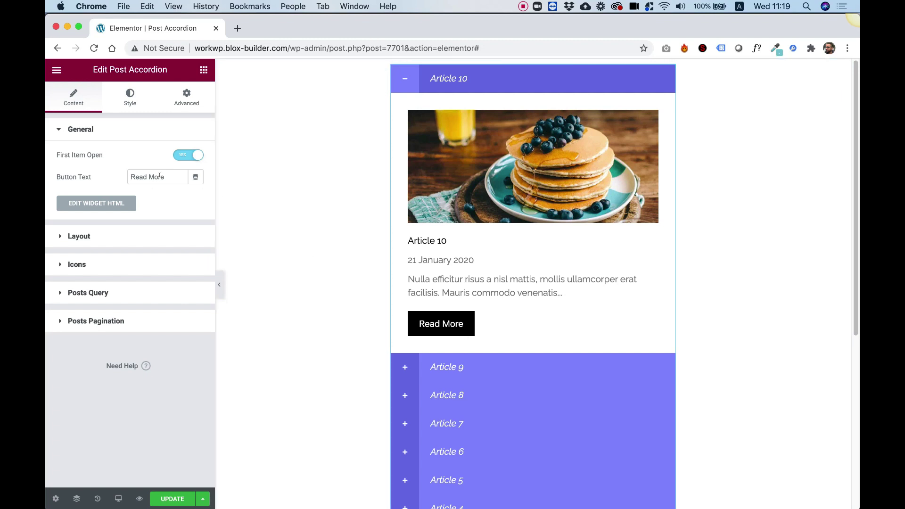
# - In Layout, toggle Show Image off and on, set Show Content to YES and Show Intro to NO
pyautogui.click(94, 234)
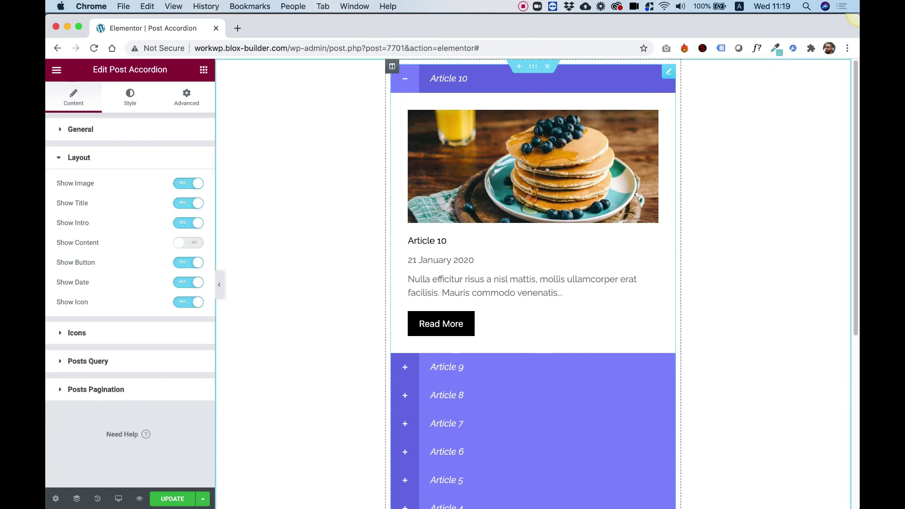
pyautogui.click(185, 184)
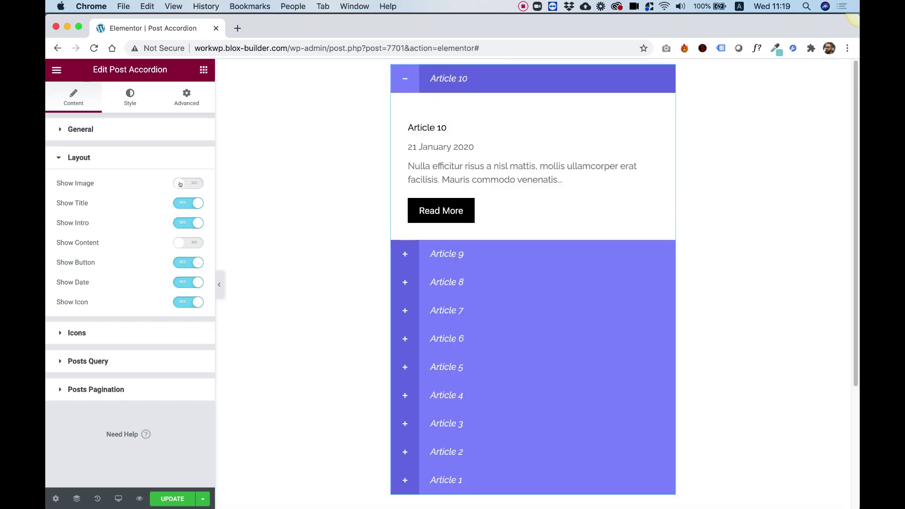
pyautogui.click(184, 183)
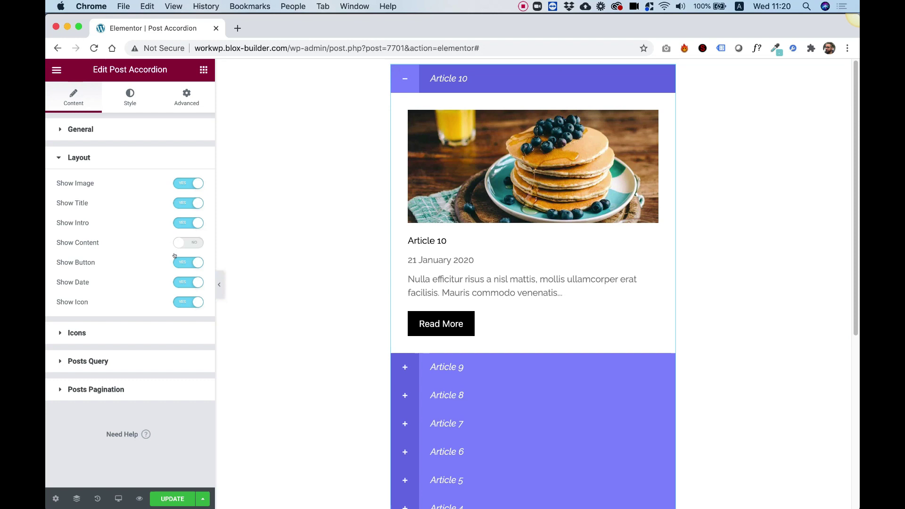
pyautogui.click(156, 240)
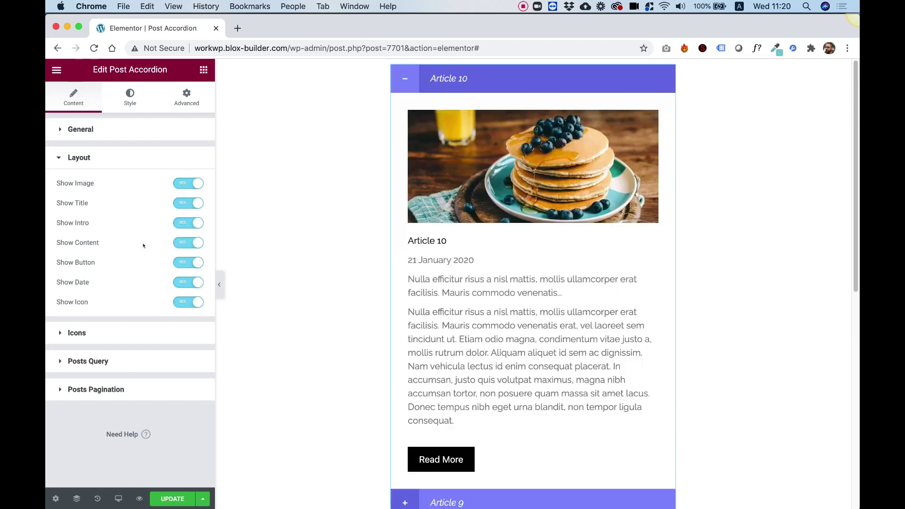
pyautogui.click(188, 223)
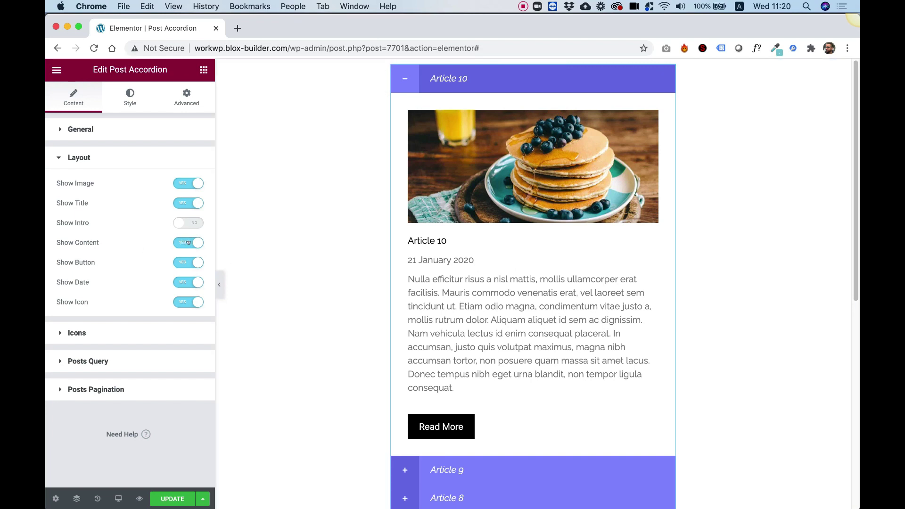
# - Set the closed-header Icon to chevron-right from the Icon Library
pyautogui.click(78, 334)
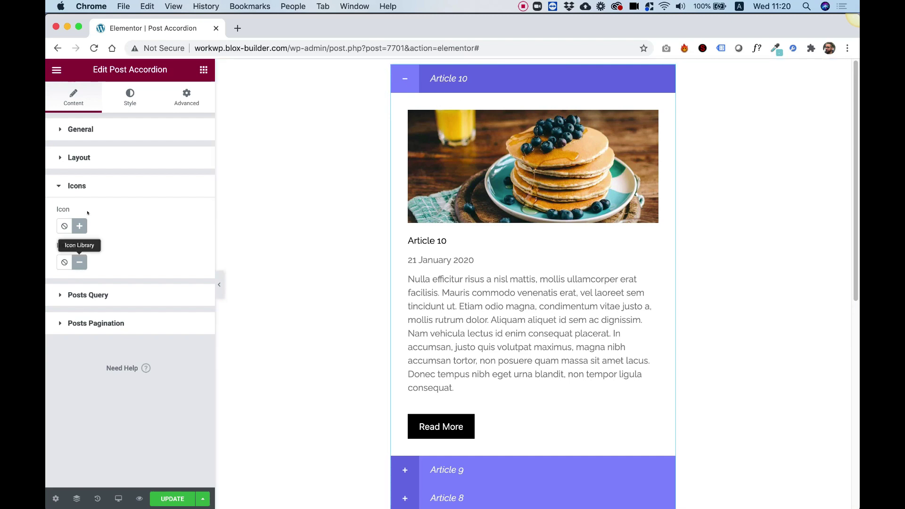
pyautogui.click(79, 226)
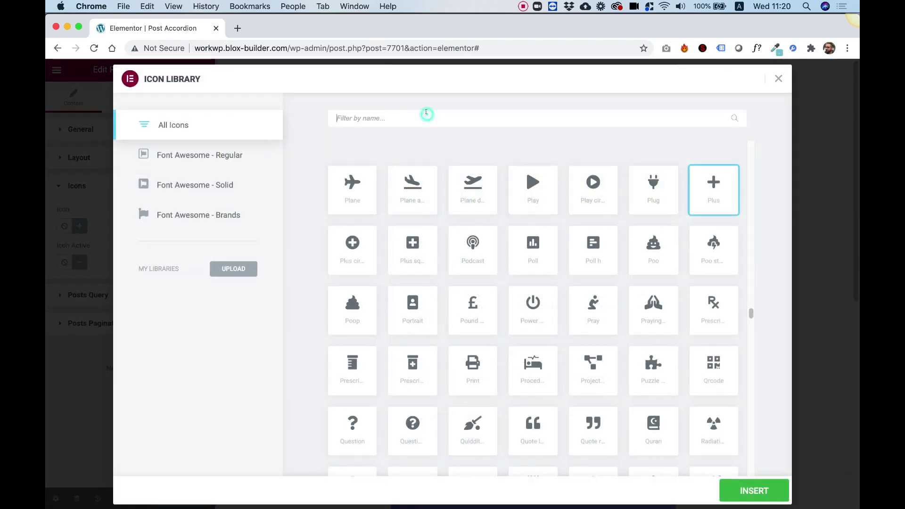
pyautogui.click(426, 117)
pyautogui.write('chec')
pyautogui.press('BackSpace')
pyautogui.write('v')
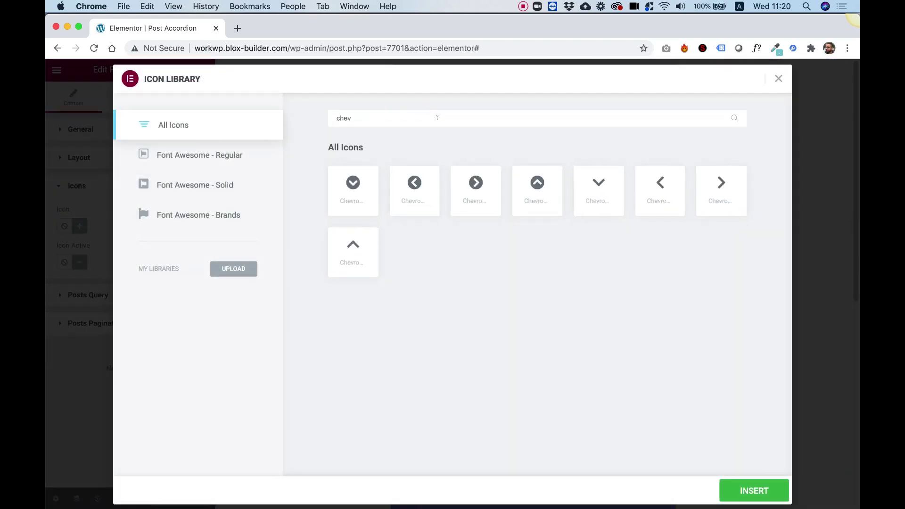
pyautogui.click(721, 189)
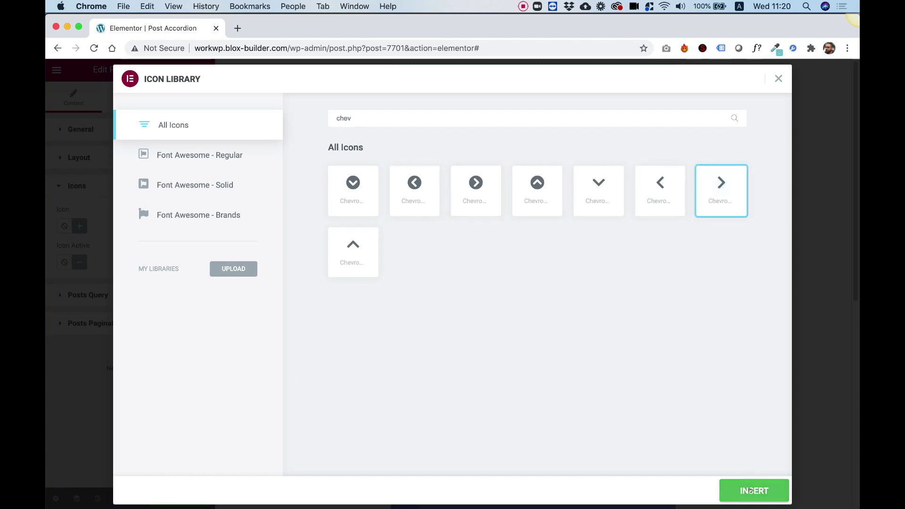
pyautogui.click(751, 491)
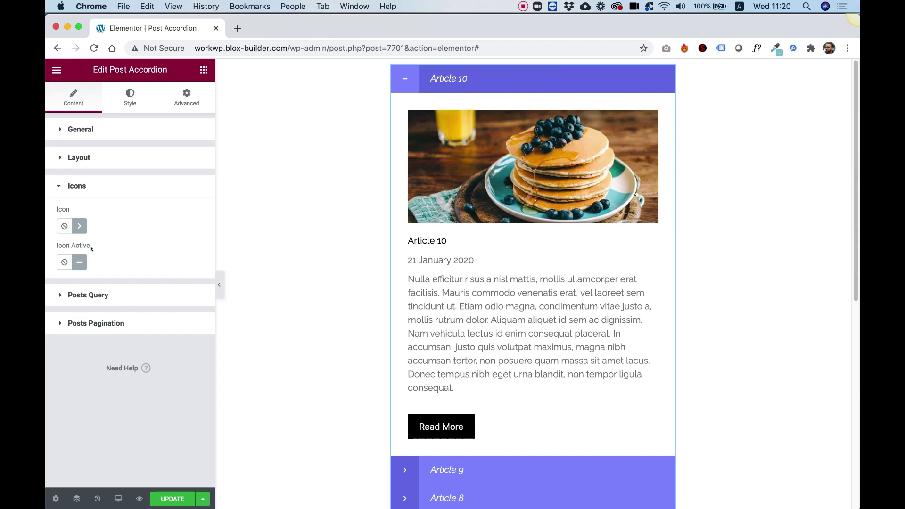
# - Set Icon Active to chevron-down and toggle Article 10 to check both icons
pyautogui.click(79, 262)
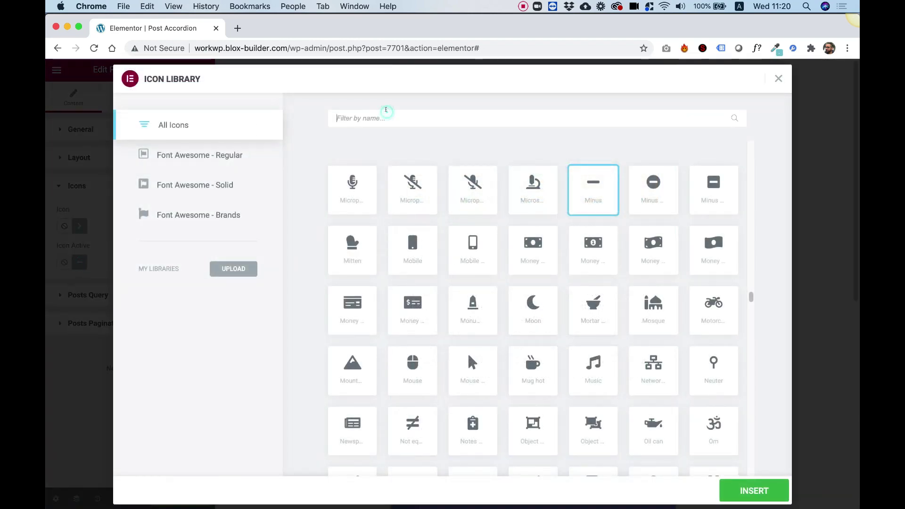
pyautogui.write('chev')
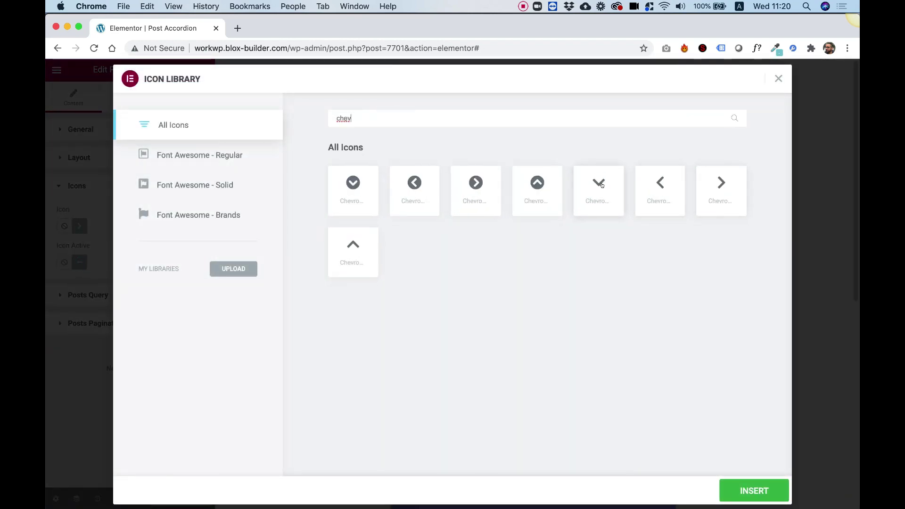
pyautogui.click(602, 185)
pyautogui.click(754, 491)
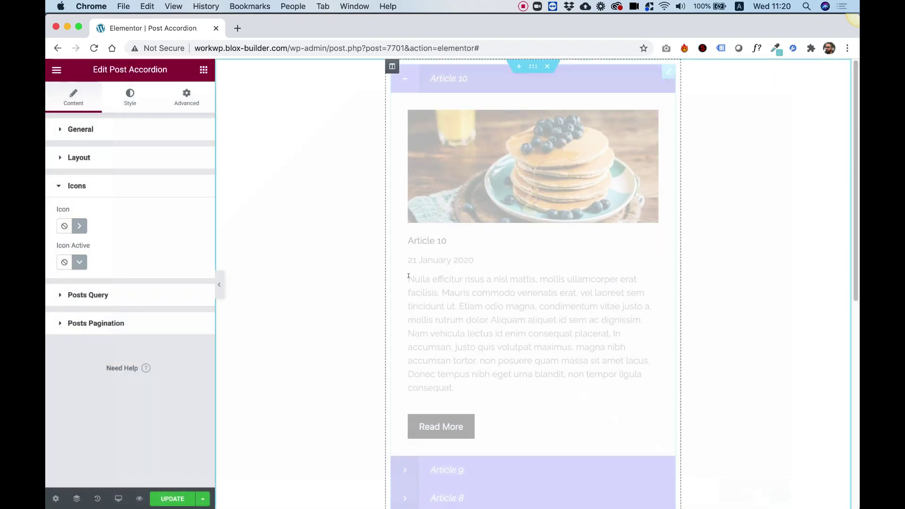
pyautogui.click(440, 79)
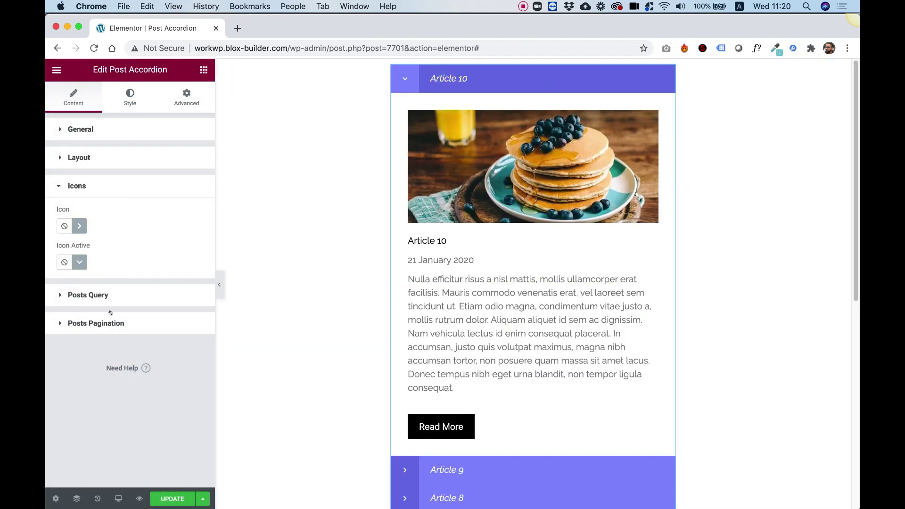
# - Change Max Posts from 10 to 4 in the Posts Query section
pyautogui.click(96, 295)
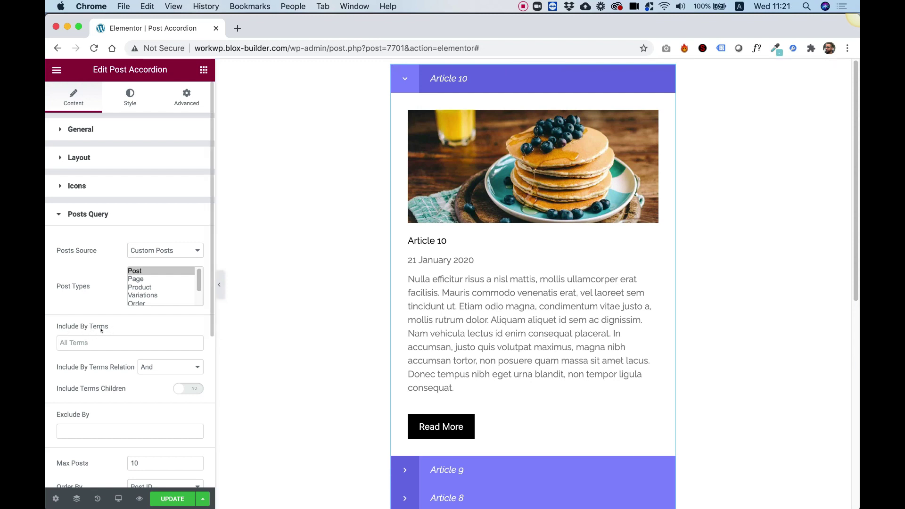
pyautogui.scroll(-3, 107, 332)
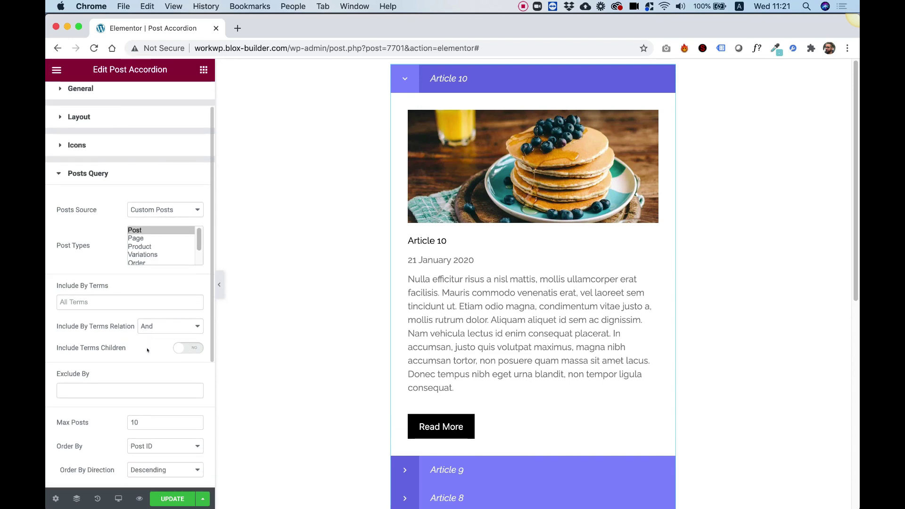
pyautogui.scroll(-8, 556, 237)
pyautogui.scroll(8, 556, 238)
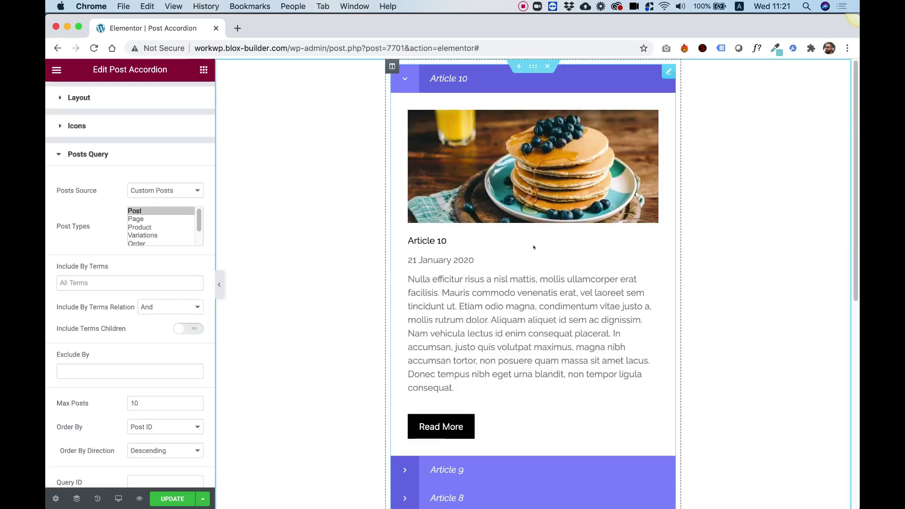
pyautogui.click(80, 404)
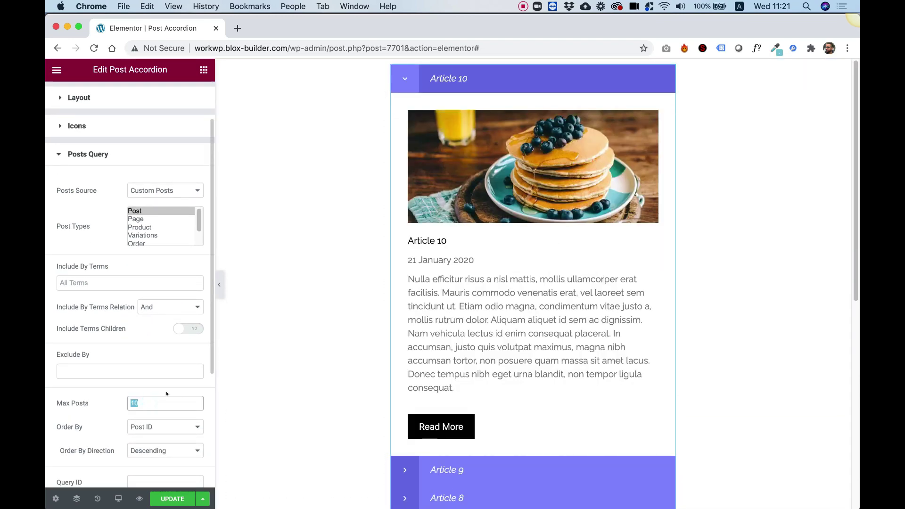
pyautogui.write('4')
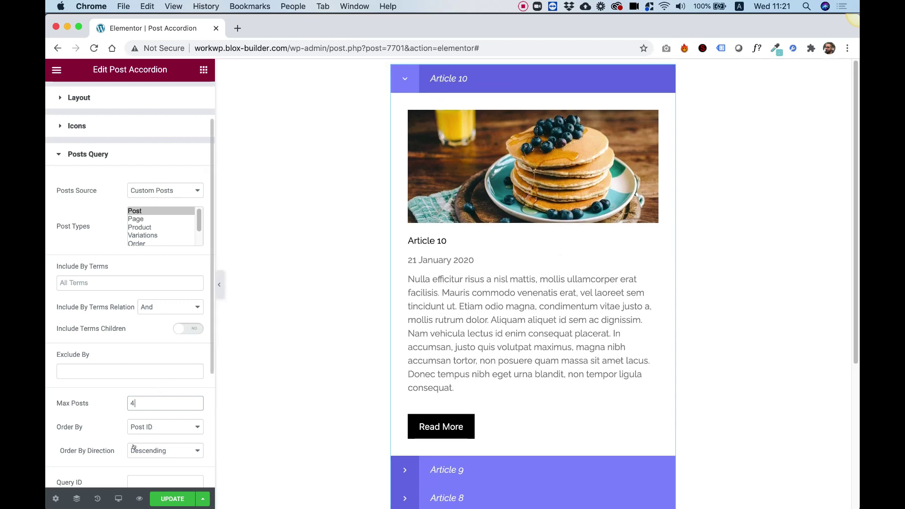
pyautogui.scroll(-1, 128, 452)
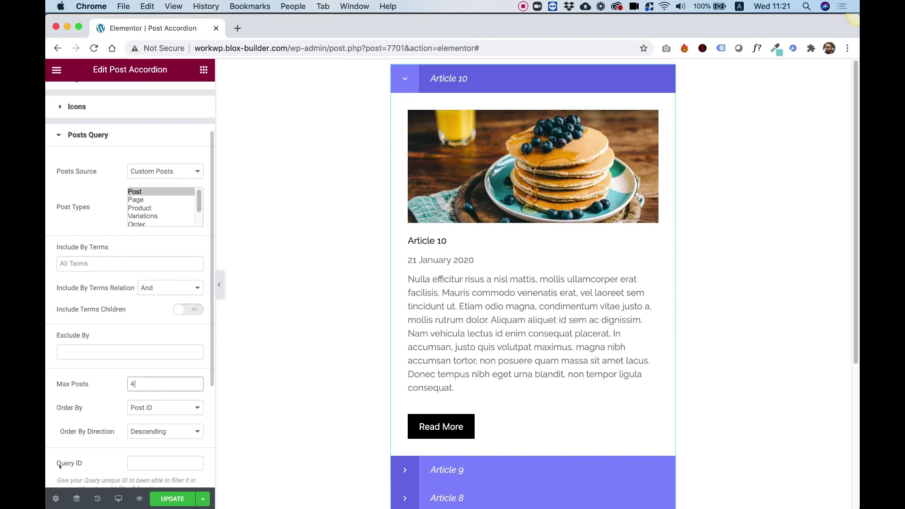
pyautogui.scroll(4, 110, 370)
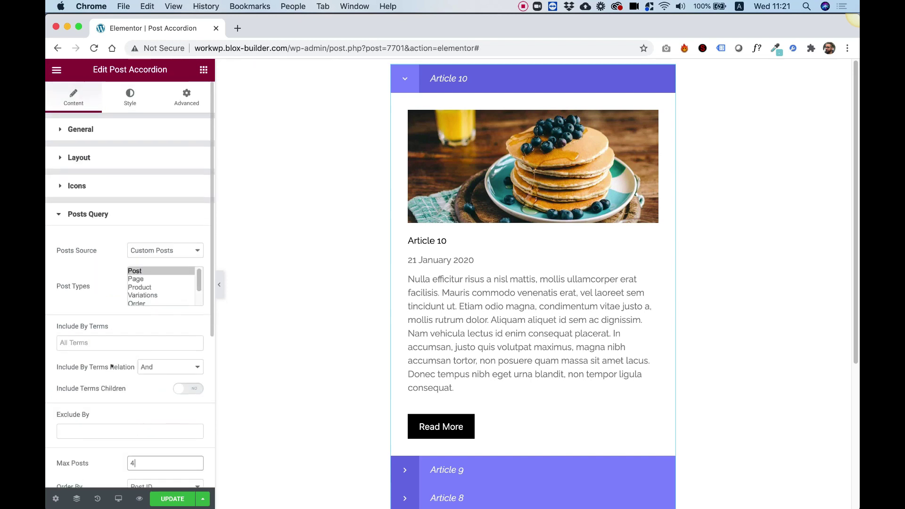
# - In Style > Icon, make the icon background black and the active icon background bright blue
pyautogui.click(123, 91)
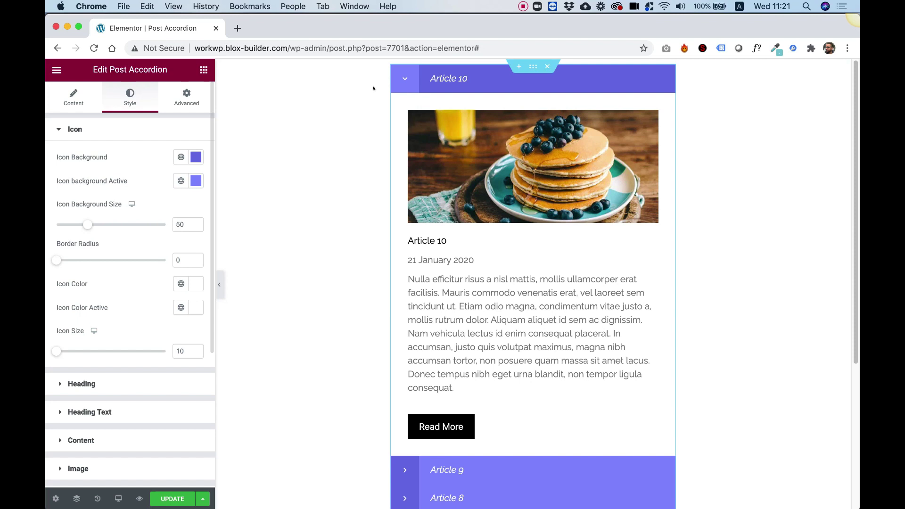
pyautogui.click(196, 157)
pyautogui.click(194, 293)
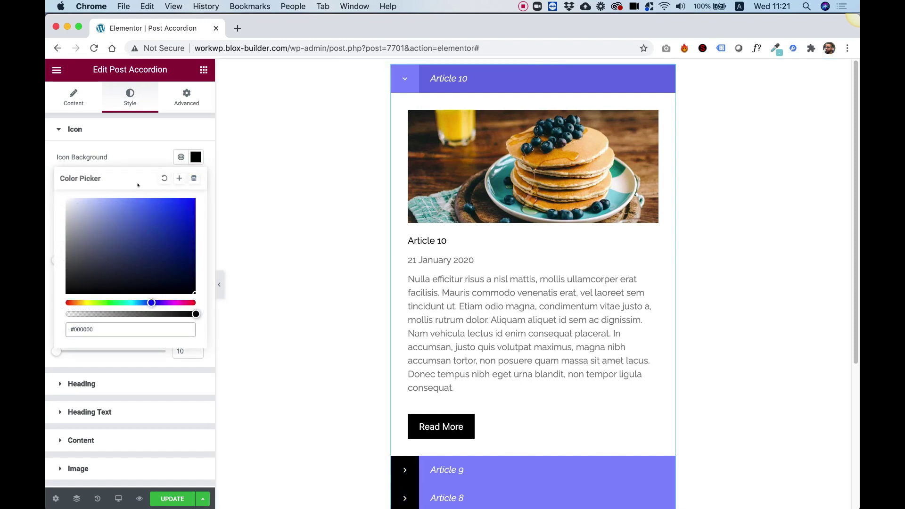
pyautogui.click(129, 153)
pyautogui.scroll(-2, 336, 344)
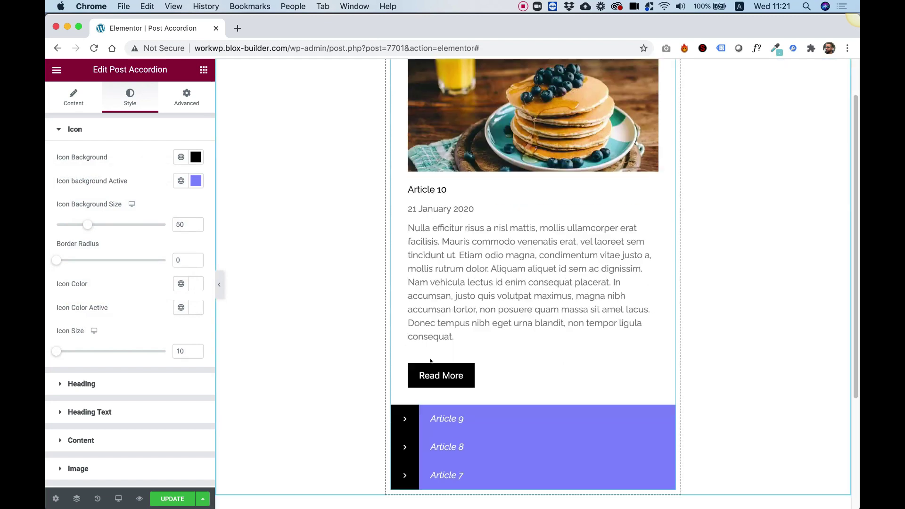
pyautogui.scroll(2, 390, 297)
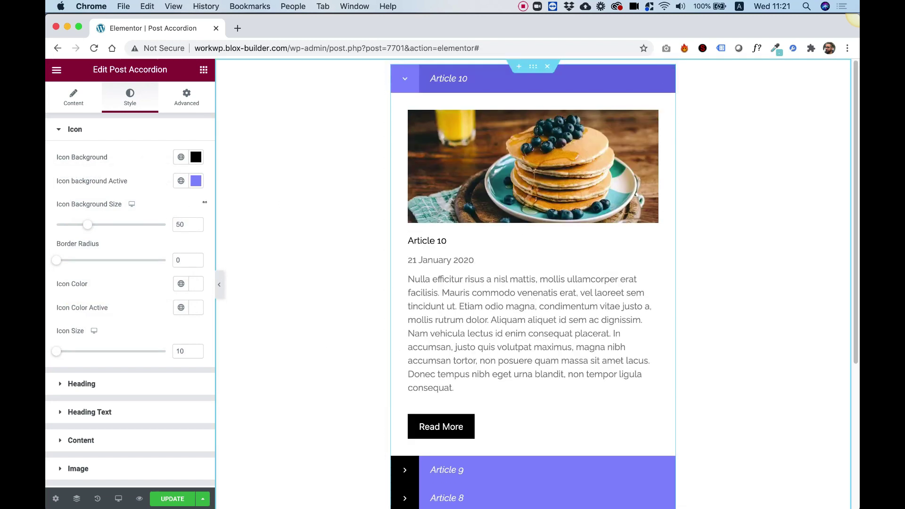
pyautogui.click(196, 181)
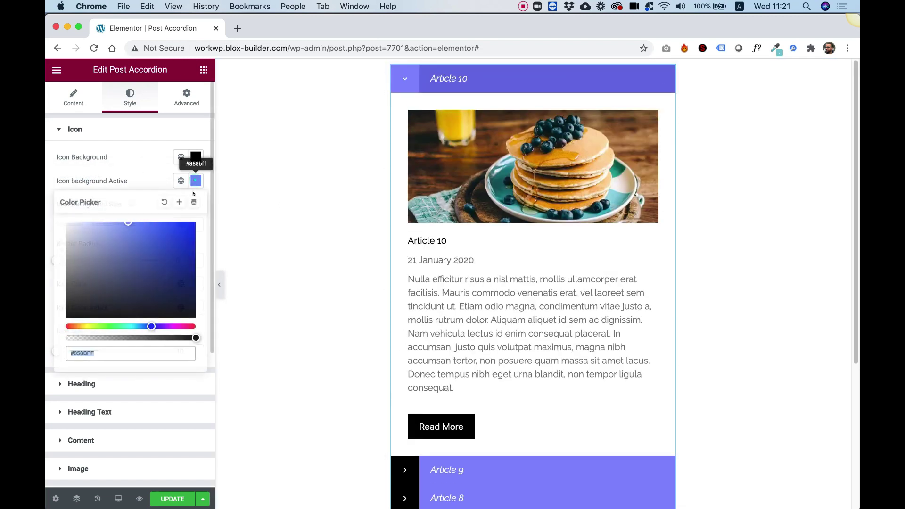
pyautogui.moveTo(93, 271); pyautogui.dragTo(212, 219)
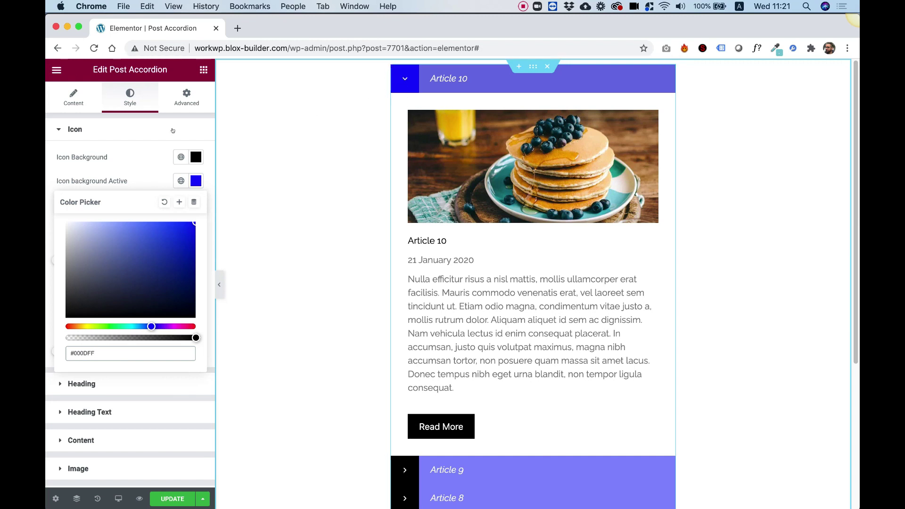
pyautogui.click(102, 163)
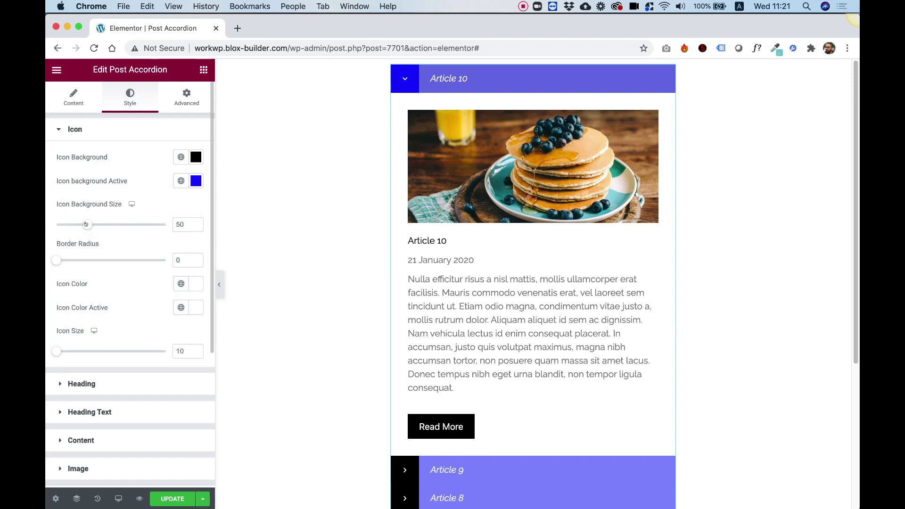
# - Set icon Background Size to 59, Icon Size to 18 and Border Radius to 51
pyautogui.moveTo(88, 225); pyautogui.dragTo(102, 225)
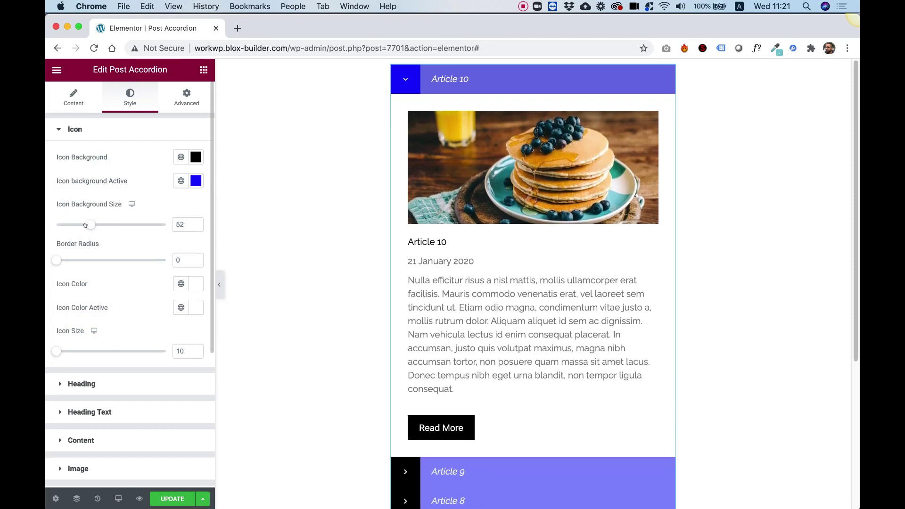
pyautogui.moveTo(86, 225); pyautogui.dragTo(103, 224)
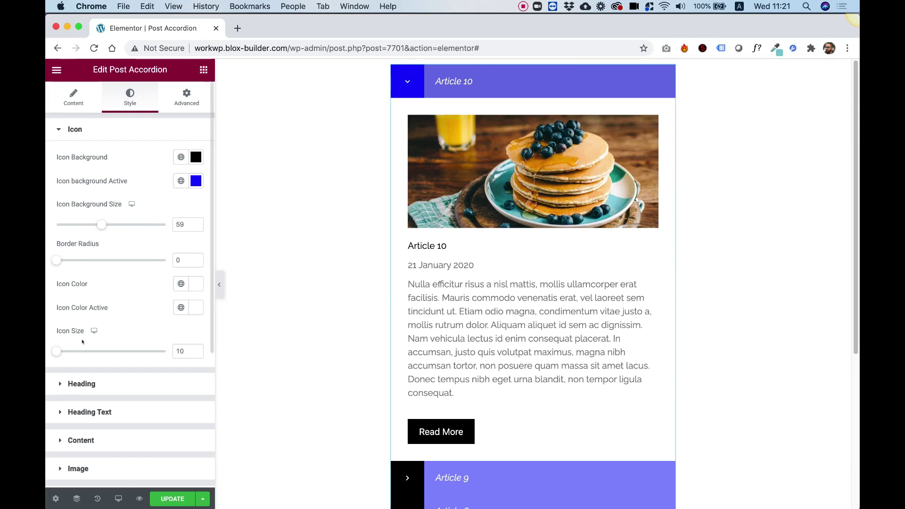
pyautogui.moveTo(55, 351); pyautogui.dragTo(65, 351)
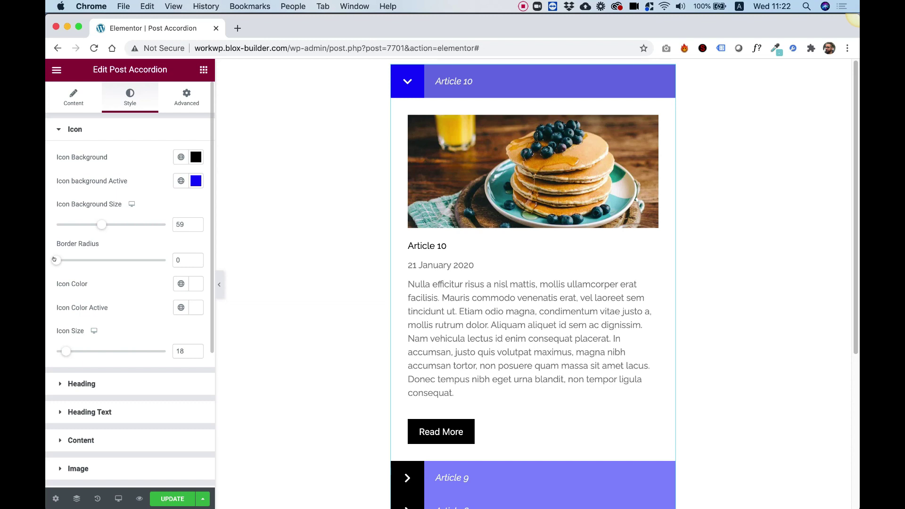
pyautogui.moveTo(55, 260); pyautogui.dragTo(110, 254)
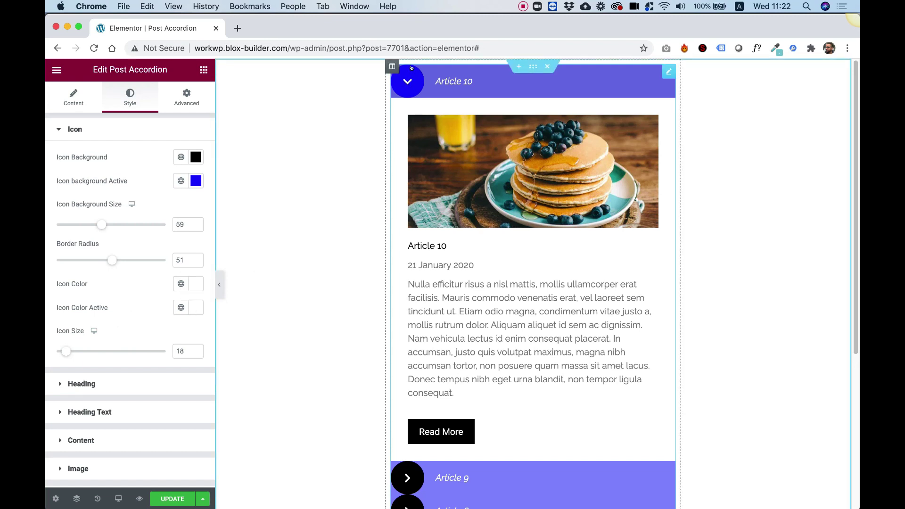
pyautogui.click(79, 384)
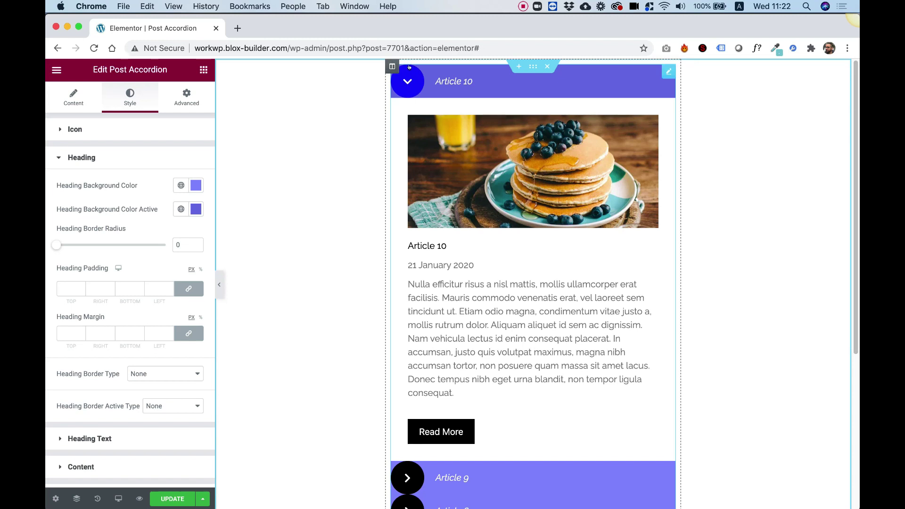
# - Set linked Heading Padding to 10 and Heading Border Radius to 79, checking on Article 10
pyautogui.click(70, 290)
pyautogui.write('9')
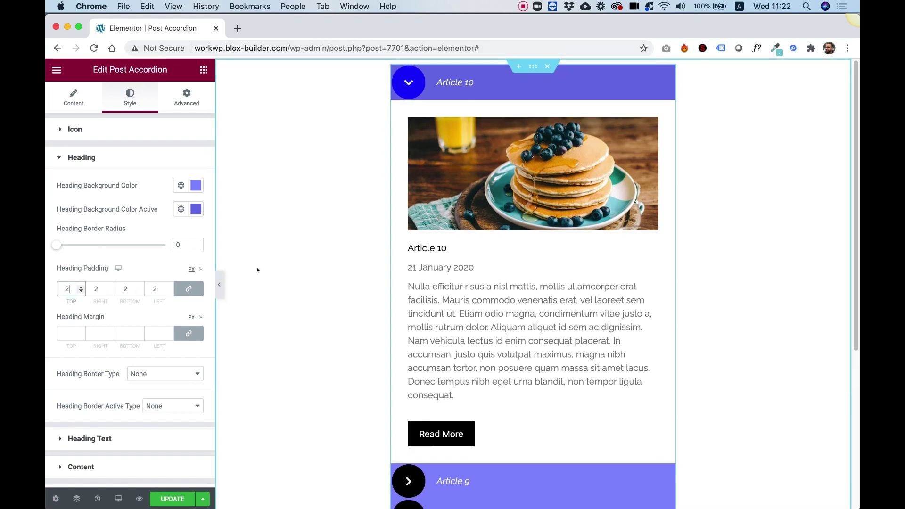
pyautogui.press('Up')
pyautogui.press('Up')
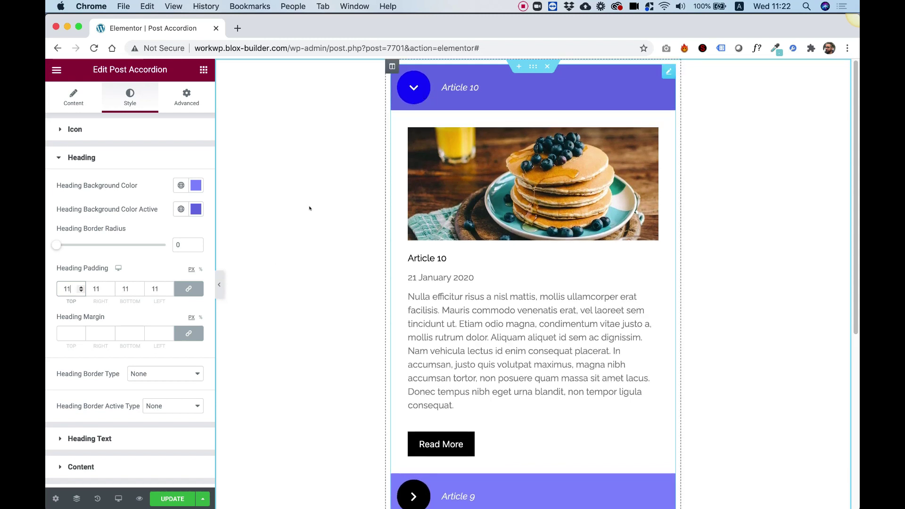
pyautogui.press('Down')
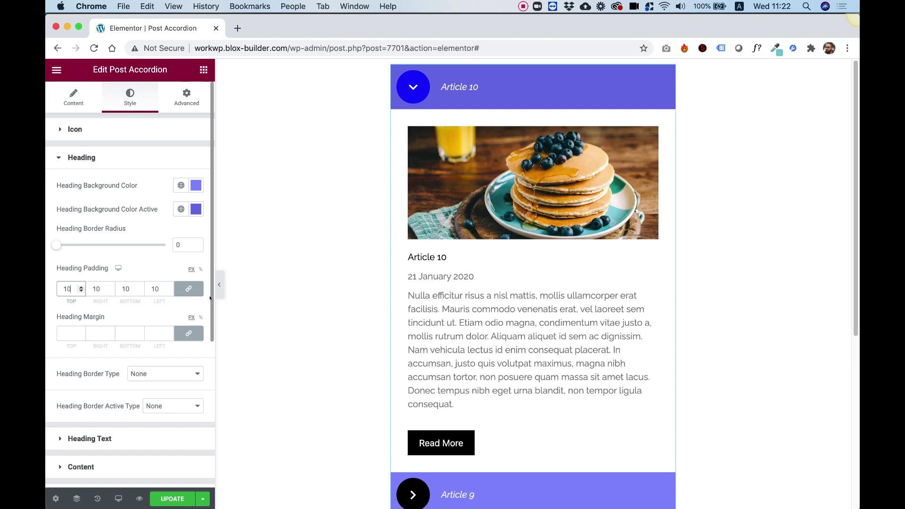
pyautogui.moveTo(59, 243); pyautogui.dragTo(143, 244)
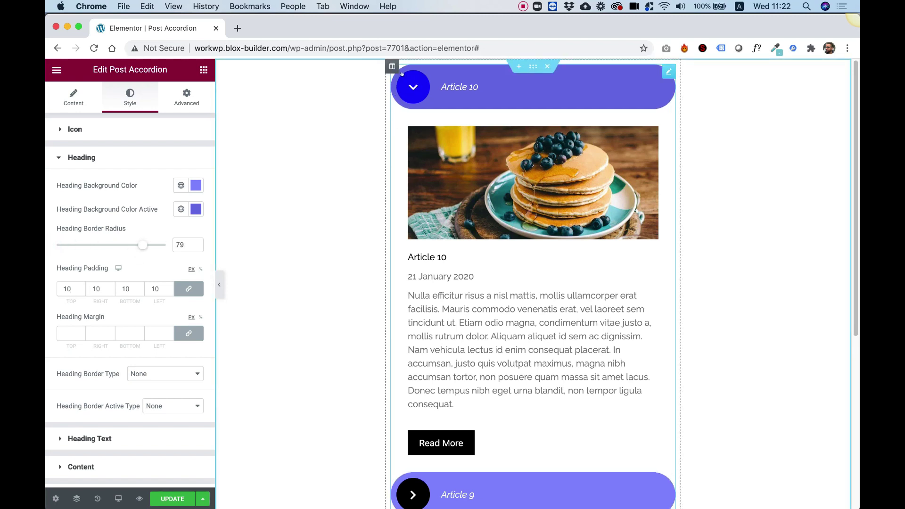
pyautogui.click(421, 84)
pyautogui.click(421, 84)
pyautogui.click(432, 90)
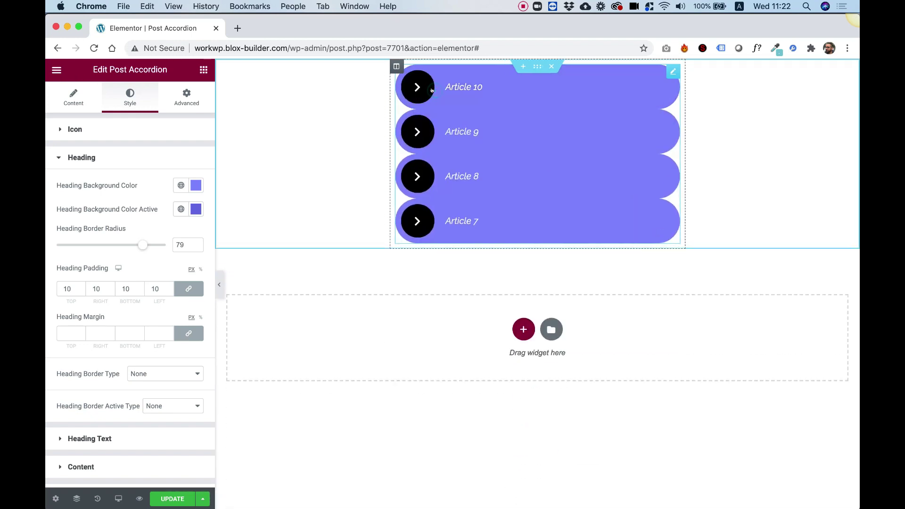
pyautogui.click(432, 90)
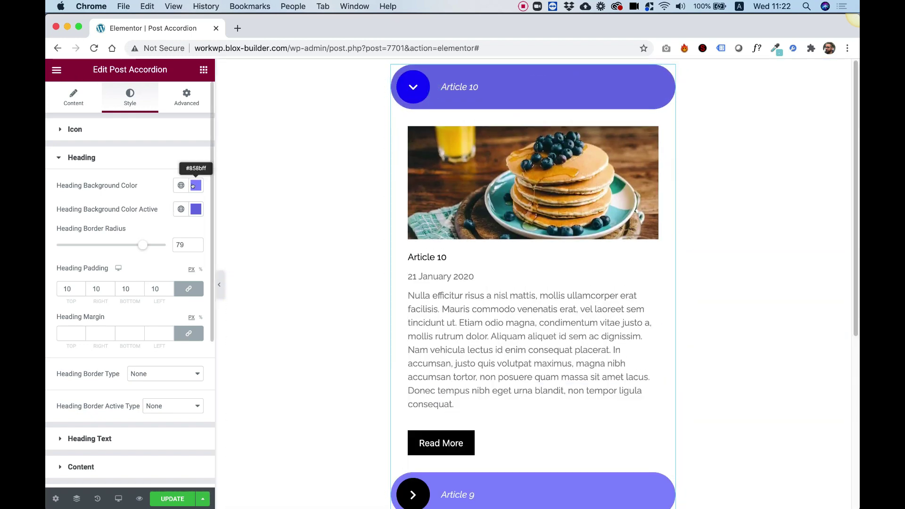
# - Make the open item's heading background black
pyautogui.click(196, 209)
pyautogui.moveTo(156, 292); pyautogui.dragTo(198, 355)
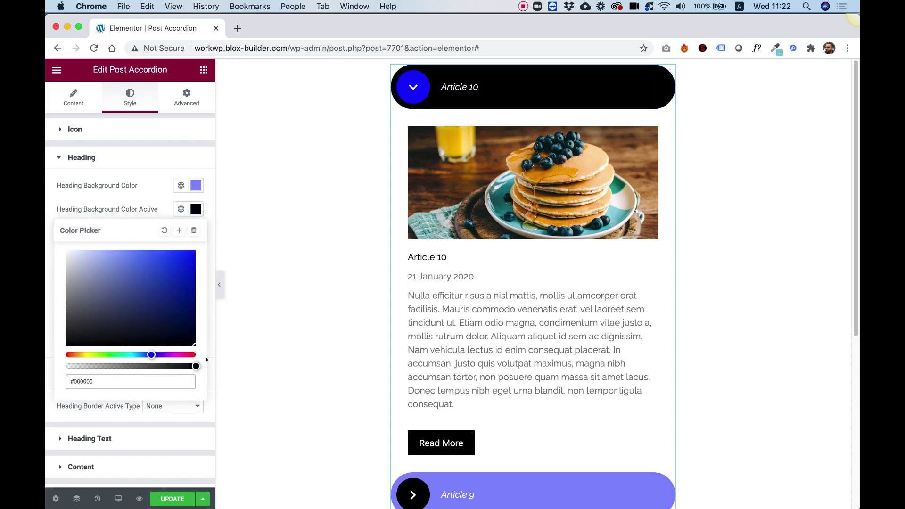
pyautogui.scroll(-3, 533, 475)
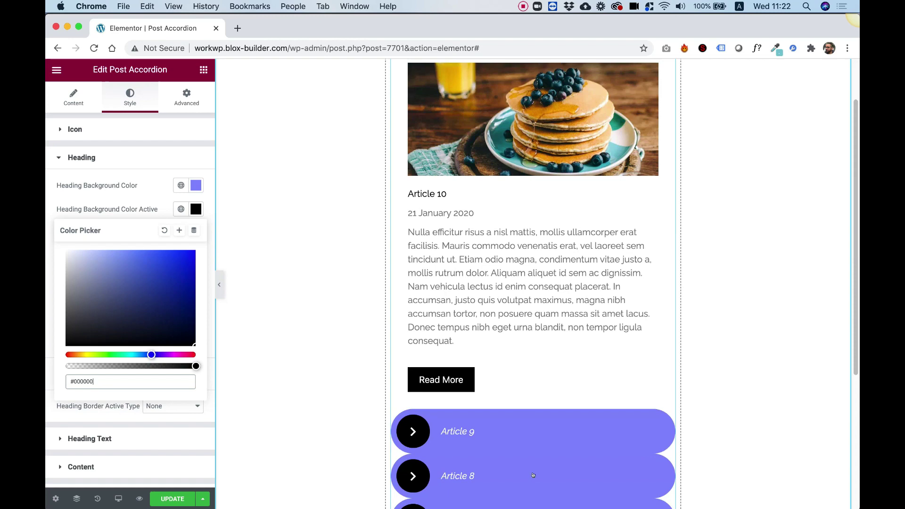
pyautogui.scroll(3, 333, 303)
pyautogui.click(119, 200)
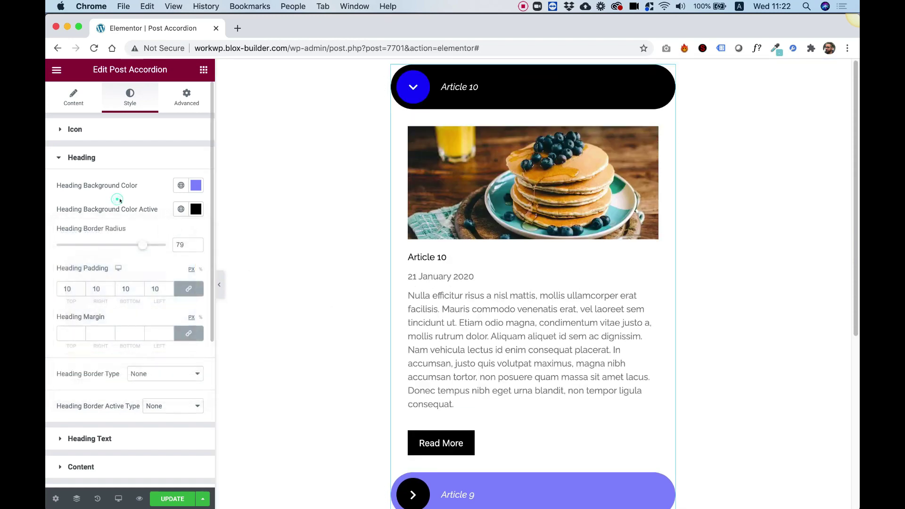
# - Set Heading Margin to 0 with an unlinked 7 px bottom margin, previewing on Article 10
pyautogui.scroll(-5, 476, 332)
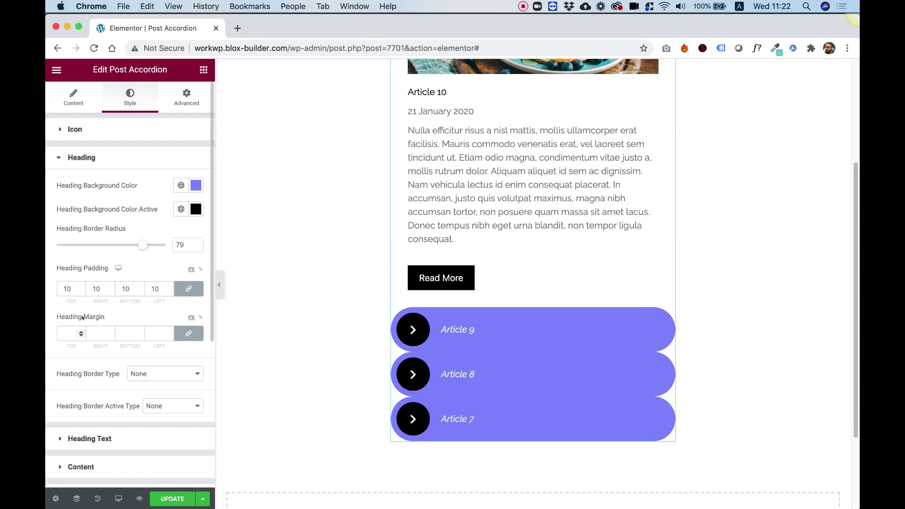
pyautogui.click(72, 329)
pyautogui.write('0')
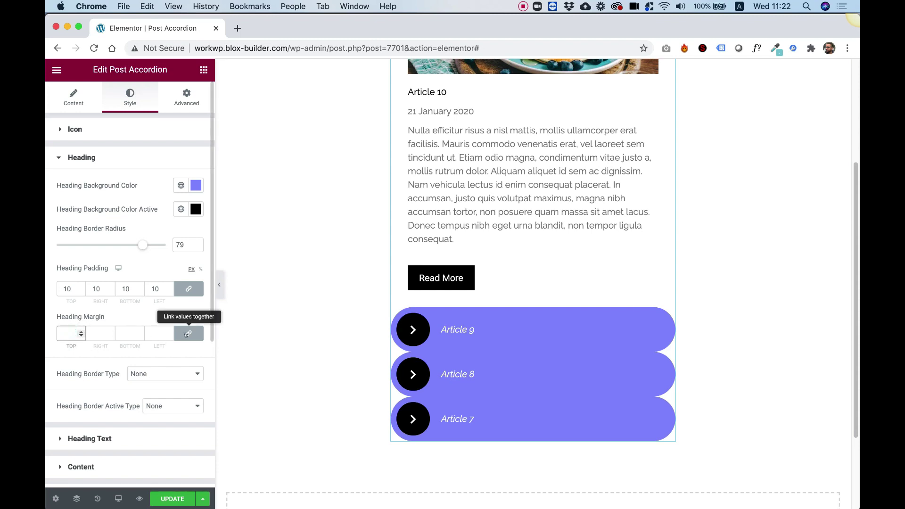
pyautogui.click(188, 333)
pyautogui.doubleClick(129, 334)
pyautogui.write('3')
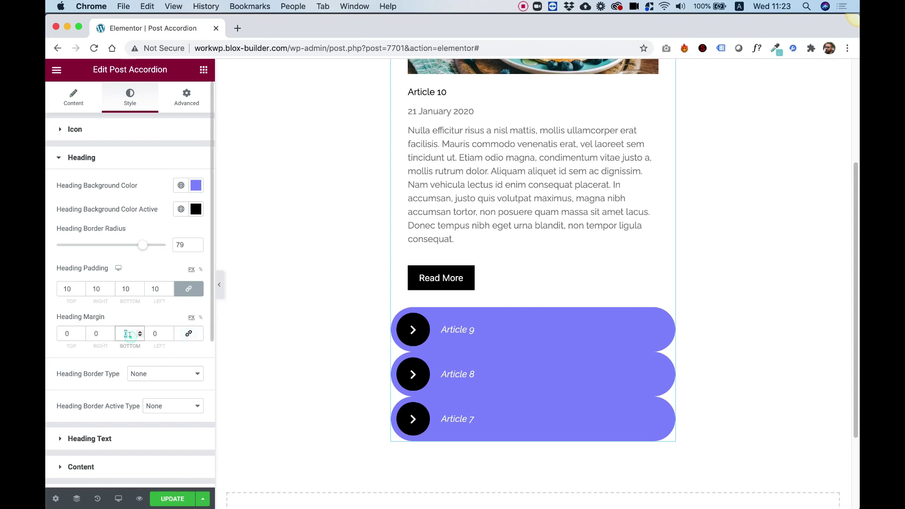
pyautogui.press('Up')
pyautogui.press('Up')
pyautogui.press('Up')
pyautogui.press('Up')
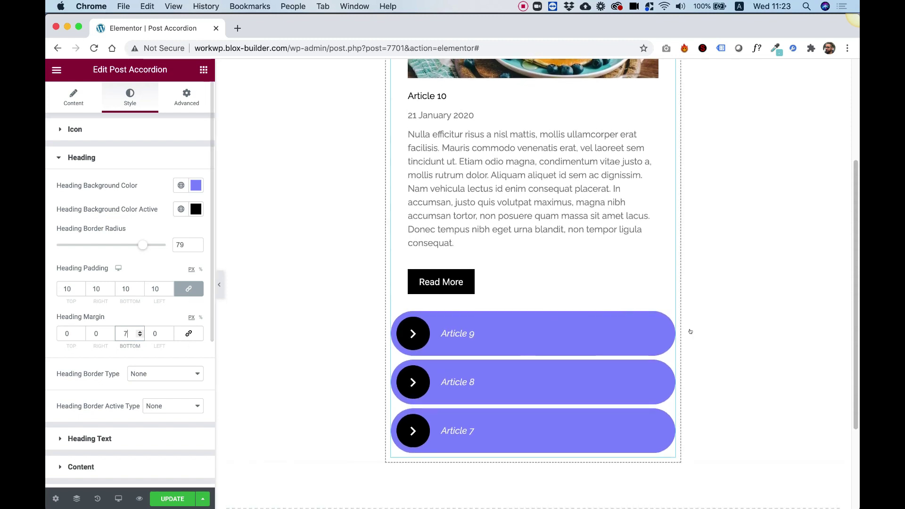
pyautogui.scroll(4, 560, 252)
pyautogui.click(469, 107)
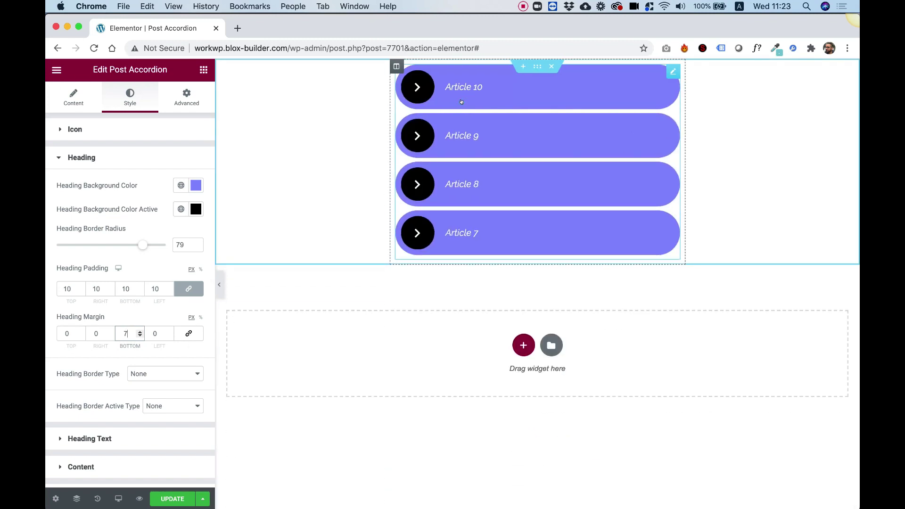
pyautogui.click(467, 101)
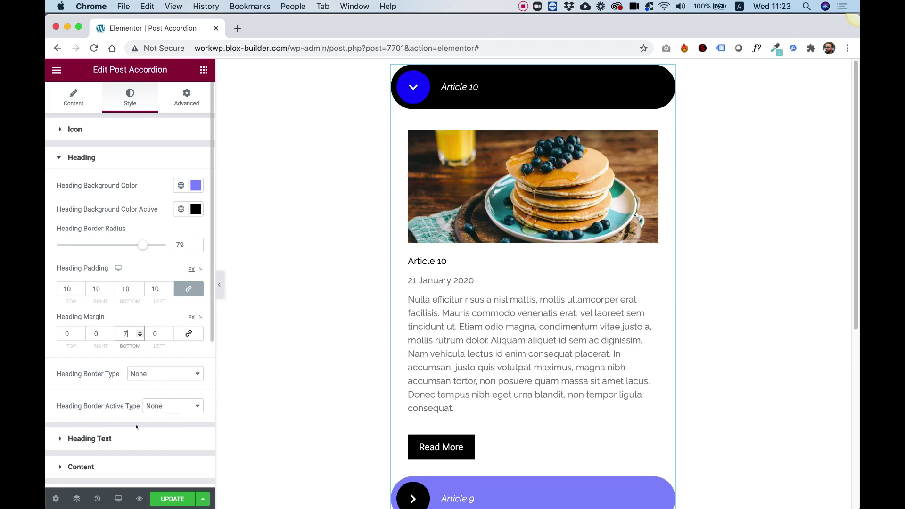
pyautogui.click(110, 439)
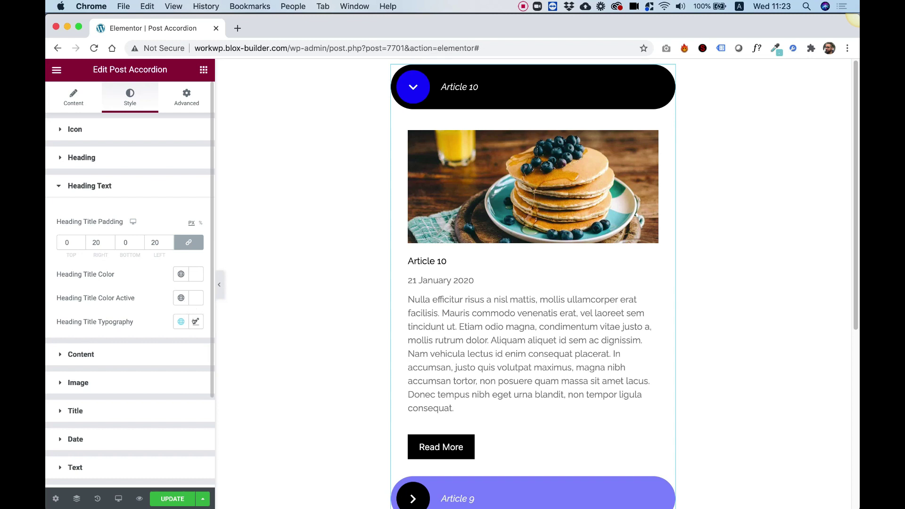
# - Set the Heading Title Typography size to 20 px and widen letter spacing to 1.9
pyautogui.click(195, 322)
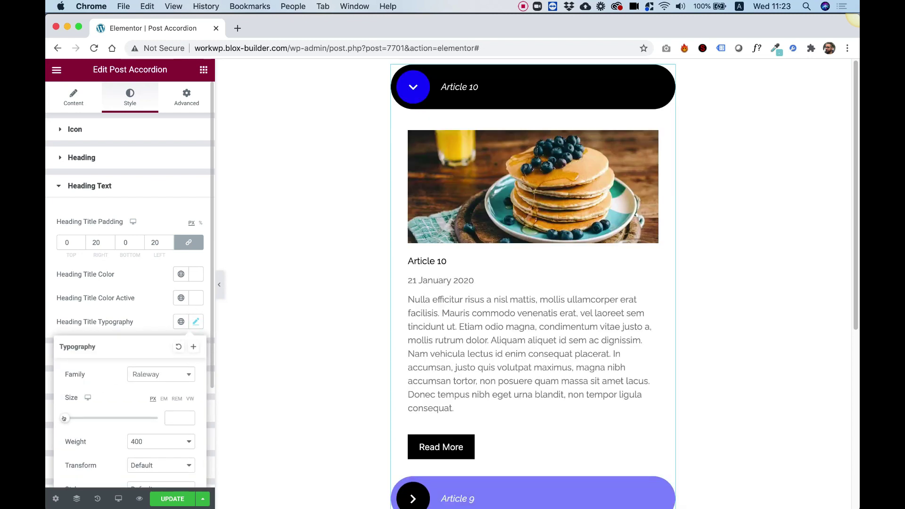
pyautogui.moveTo(65, 419); pyautogui.dragTo(73, 418)
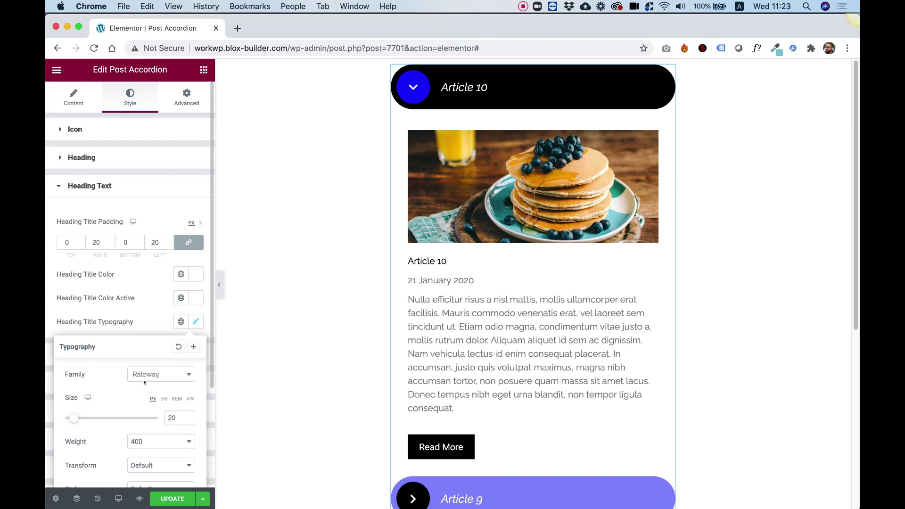
pyautogui.scroll(-3, 127, 377)
pyautogui.moveTo(94, 468); pyautogui.dragTo(107, 464)
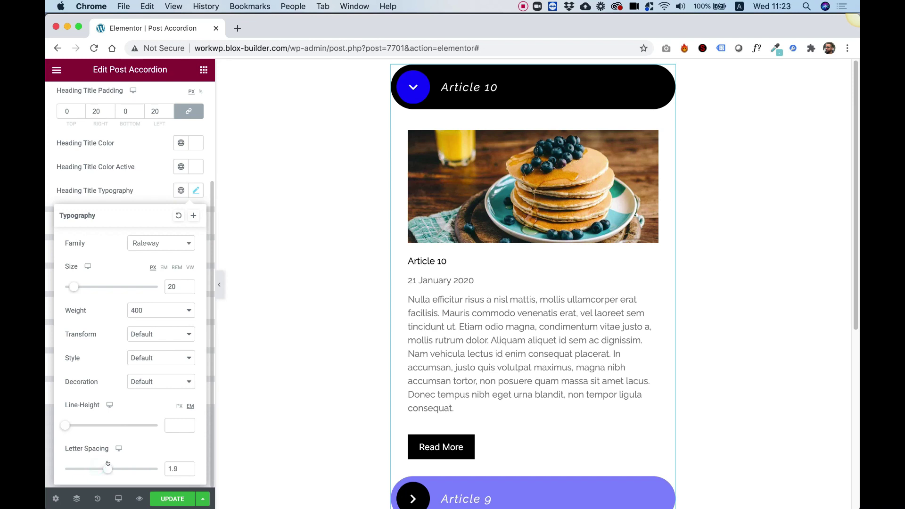
pyautogui.click(128, 188)
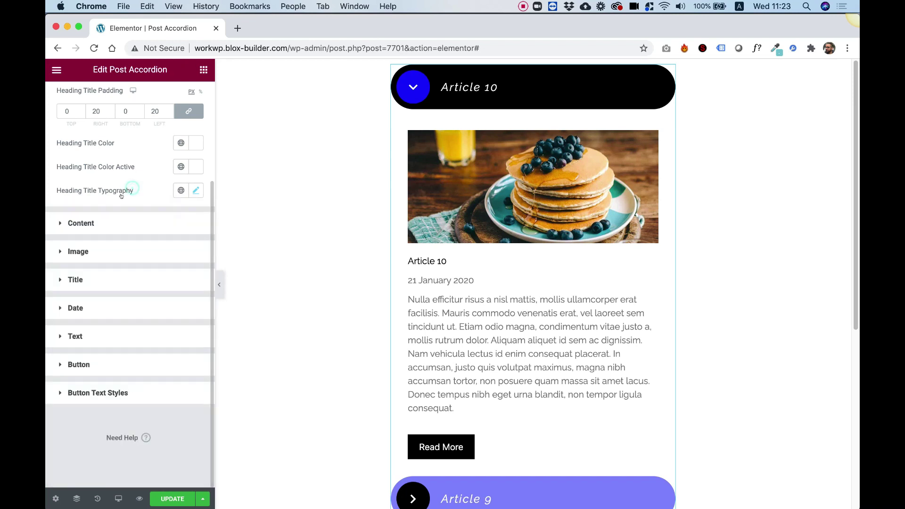
# - In Style > Content, try Right and Center Content Alignment, then return to Left
pyautogui.click(94, 223)
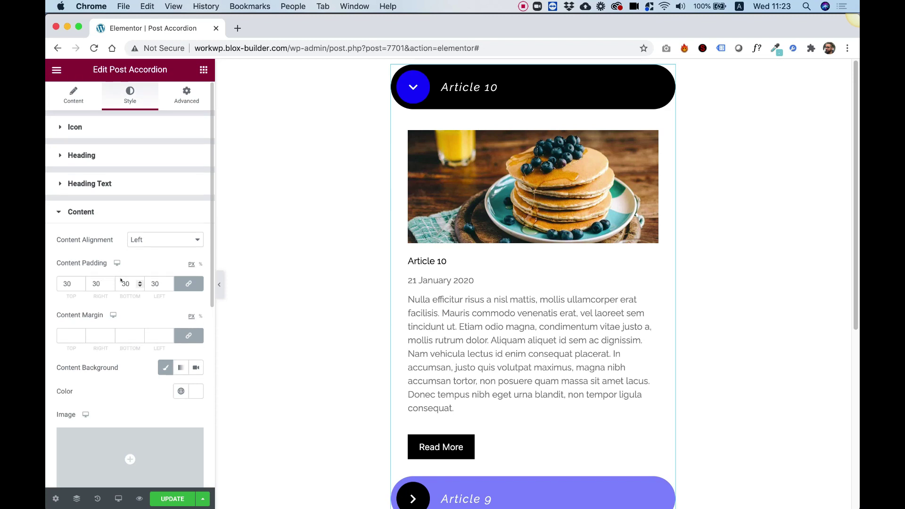
pyautogui.scroll(-1, 118, 245)
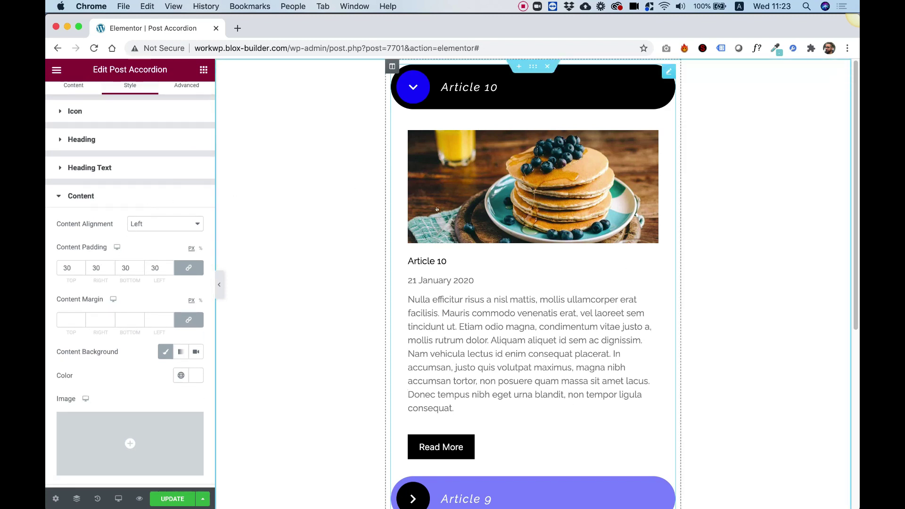
pyautogui.click(154, 227)
pyautogui.click(141, 233)
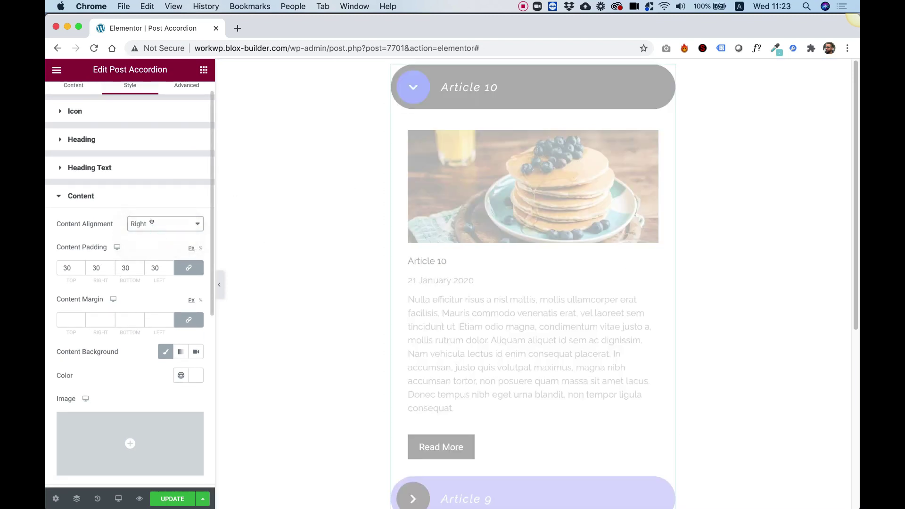
pyautogui.click(150, 223)
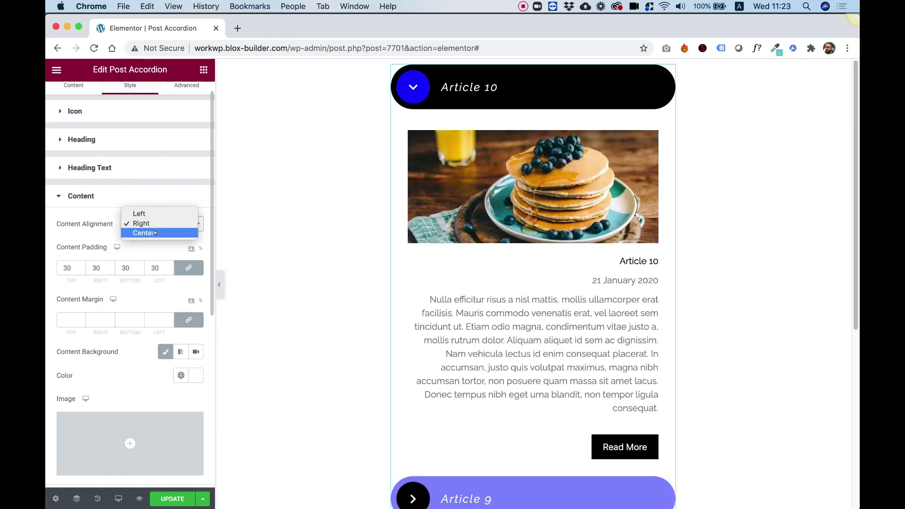
pyautogui.click(158, 232)
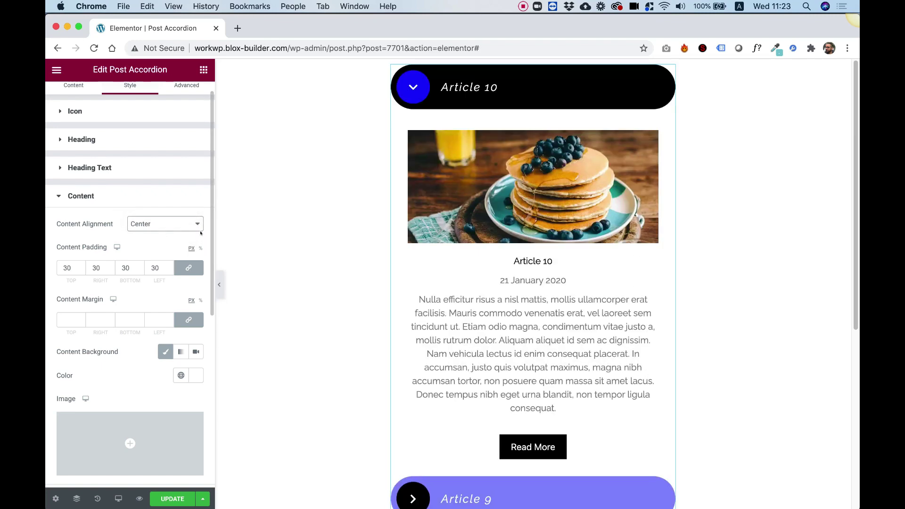
pyautogui.click(159, 222)
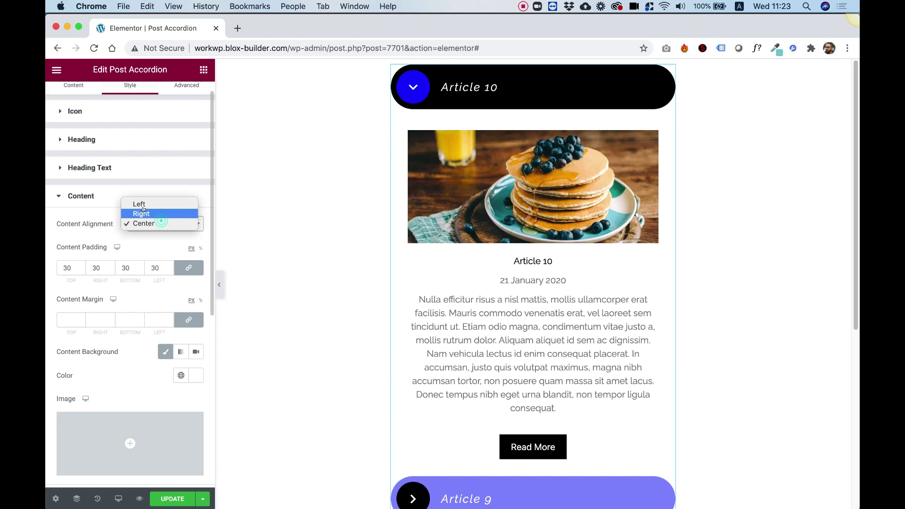
pyautogui.click(144, 206)
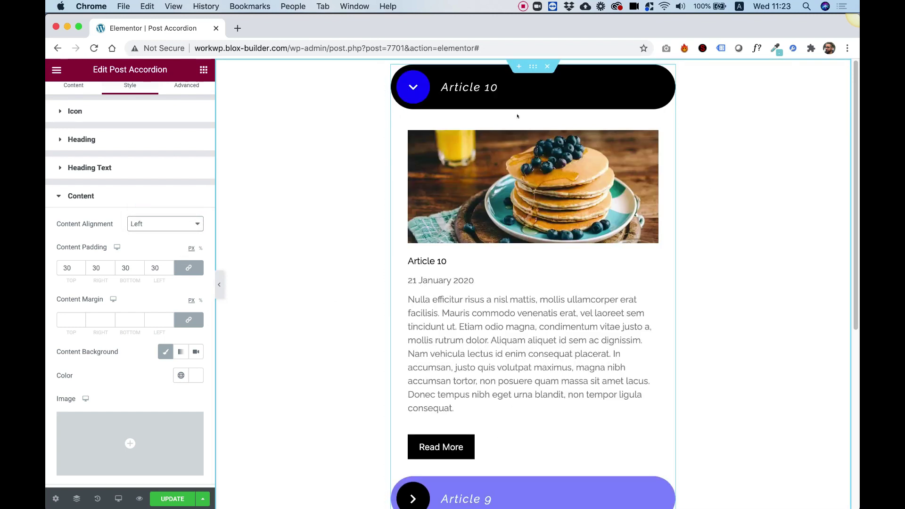
# - Set the linked Content Padding to 40 px on every side
pyautogui.doubleClick(66, 268)
pyautogui.write('17')
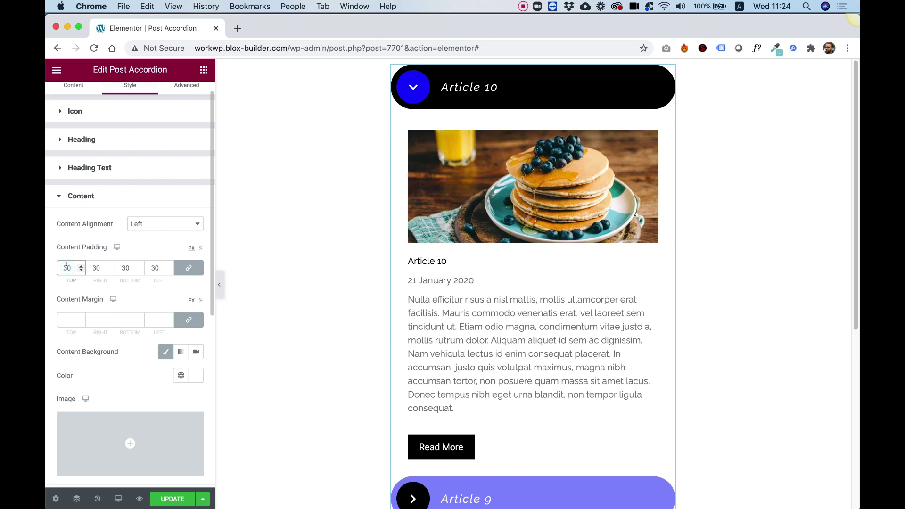
pyautogui.press('Up')
pyautogui.press('Up')
pyautogui.press('Up')
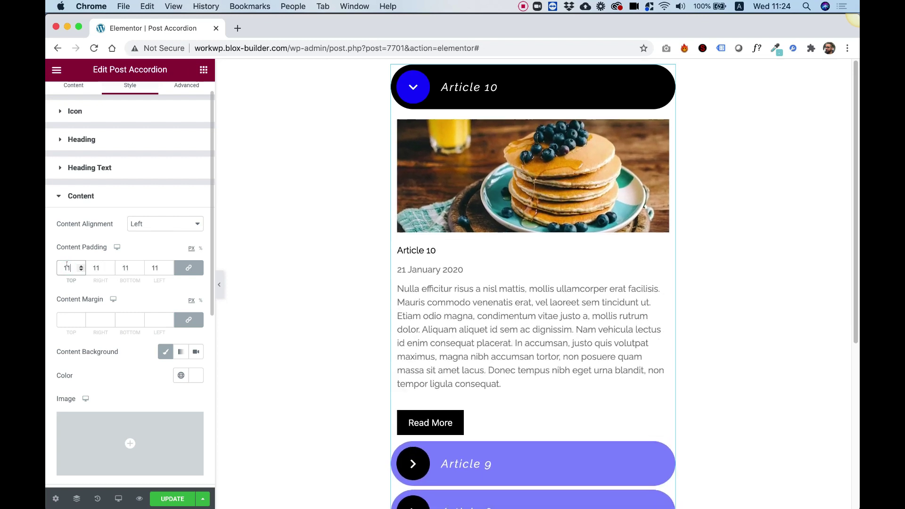
pyautogui.press('Up')
pyautogui.press('Up')
pyautogui.press('Up')
pyautogui.press('Up')
pyautogui.press('Up')
pyautogui.press('Up')
pyautogui.press('Up')
pyautogui.press('Up')
pyautogui.press('Up')
pyautogui.press('Up')
pyautogui.press('Up')
pyautogui.press('Up')
pyautogui.press('Up')
pyautogui.press('Up')
pyautogui.press('Up')
pyautogui.press('Up')
pyautogui.press('Up')
pyautogui.press('Up')
pyautogui.press('Up')
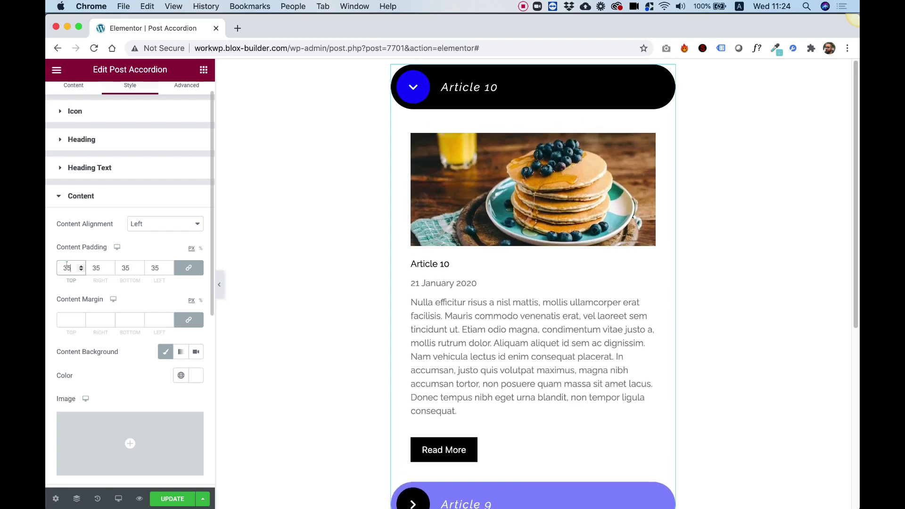
pyautogui.press('Up')
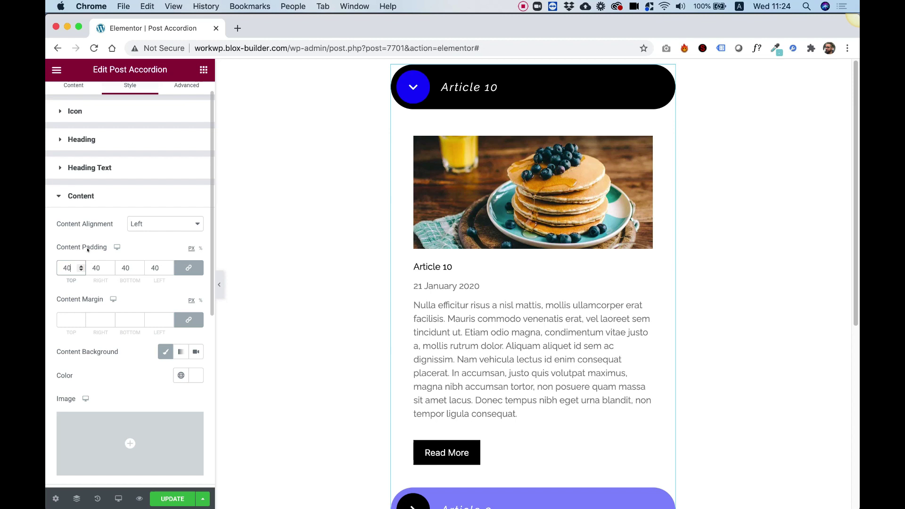
# - Give the accordion content panel a light grey #EEEEEE background
pyautogui.click(194, 377)
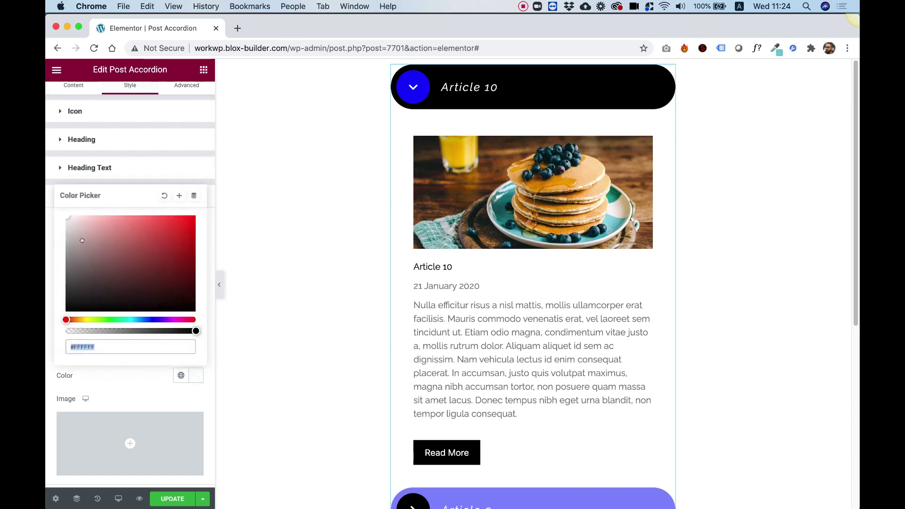
pyautogui.click(67, 226)
pyautogui.moveTo(61, 227); pyautogui.dragTo(61, 222)
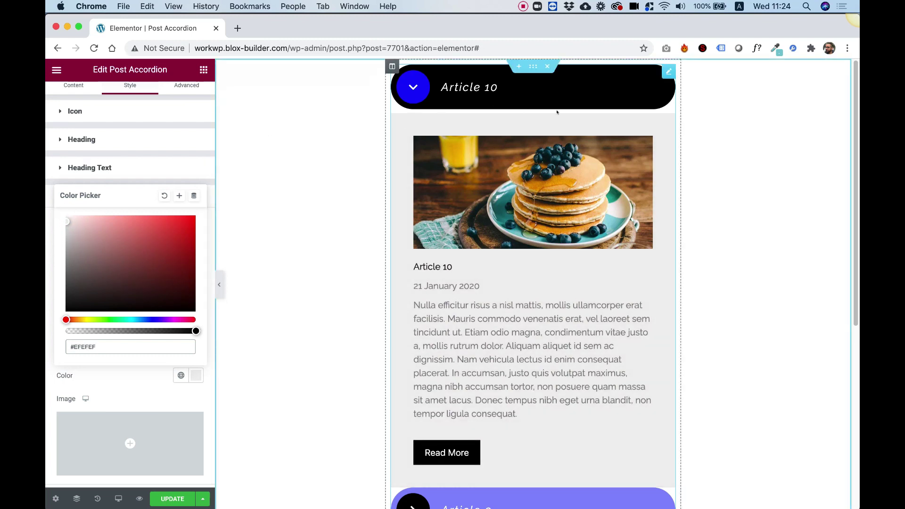
# - Round the grey content panel's corners with a Content Radius of 37
pyautogui.click(83, 175)
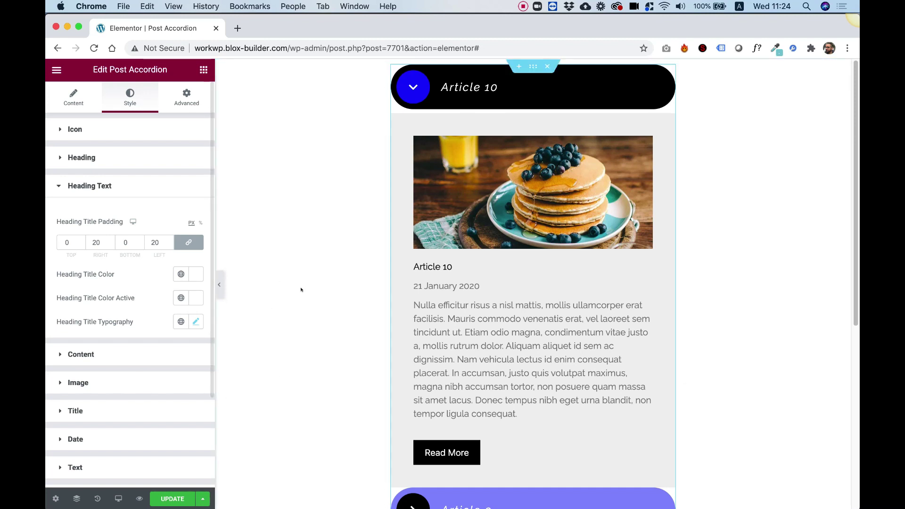
pyautogui.click(83, 357)
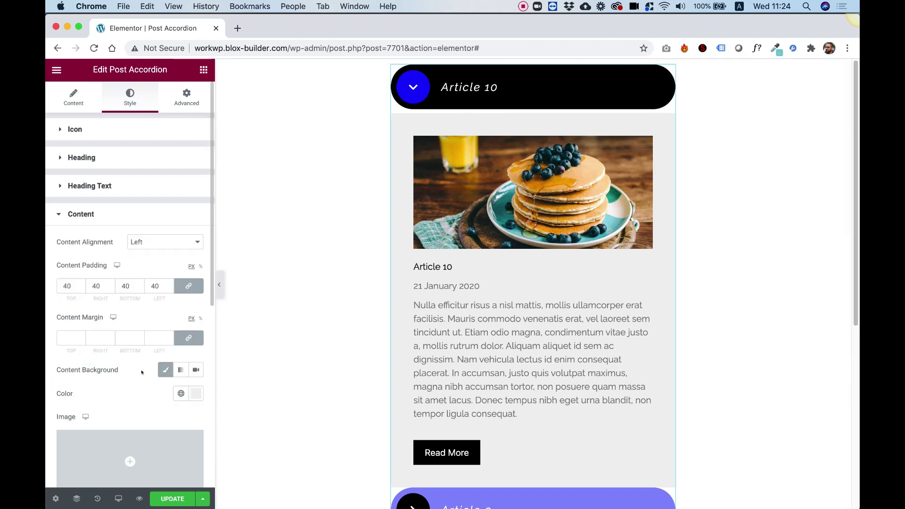
pyautogui.scroll(-5, 92, 392)
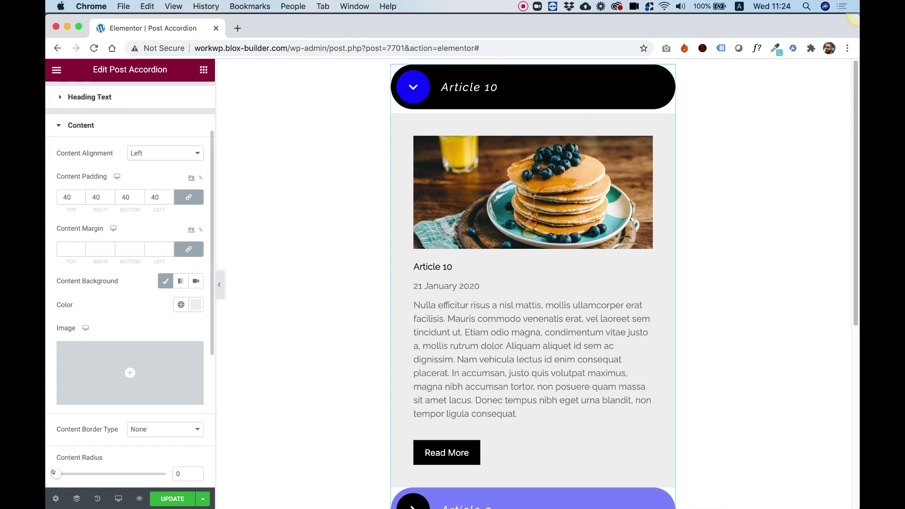
pyautogui.moveTo(53, 472); pyautogui.dragTo(93, 474)
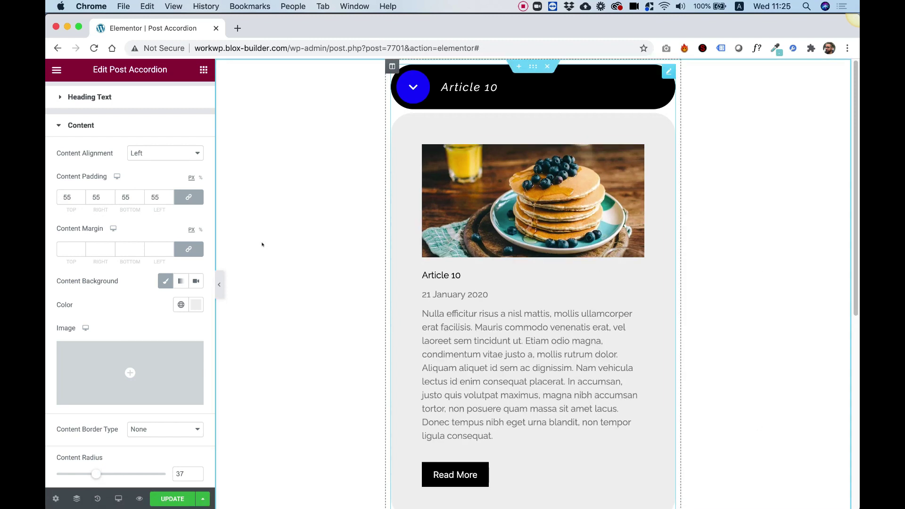
# - Make the post image about 247 px tall with a corner radius of 26
pyautogui.click(77, 124)
pyautogui.click(81, 158)
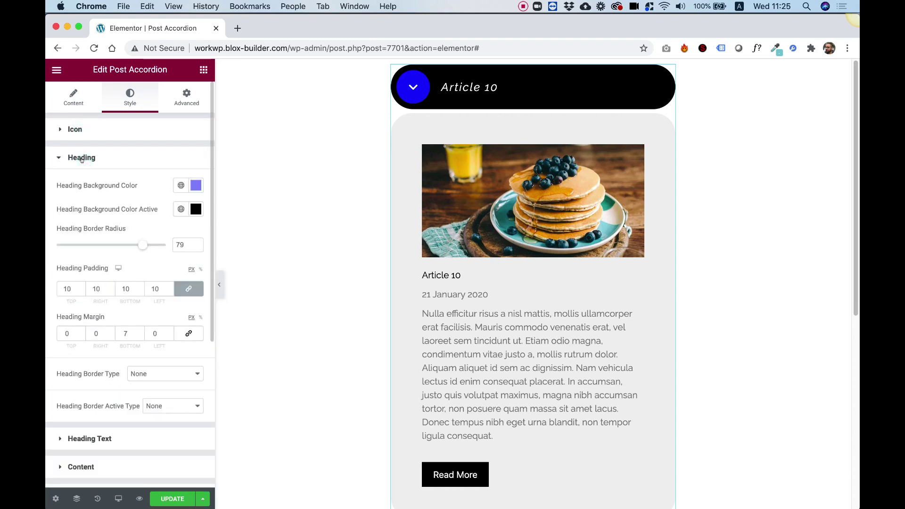
pyautogui.click(81, 158)
pyautogui.click(78, 242)
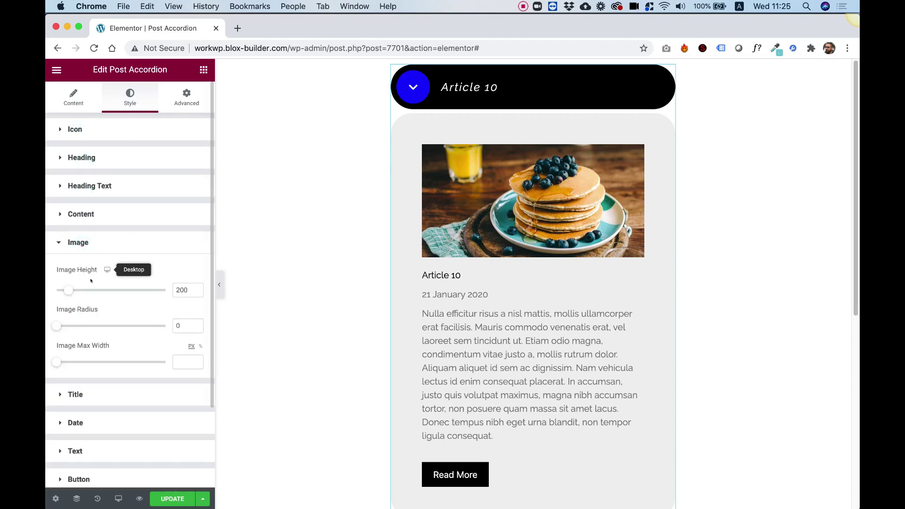
pyautogui.moveTo(66, 292); pyautogui.dragTo(72, 291)
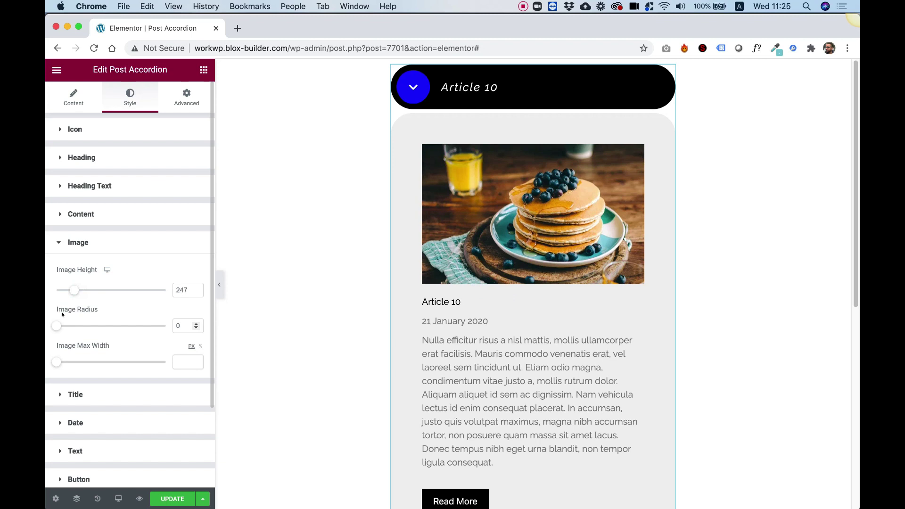
pyautogui.moveTo(65, 325); pyautogui.dragTo(85, 325)
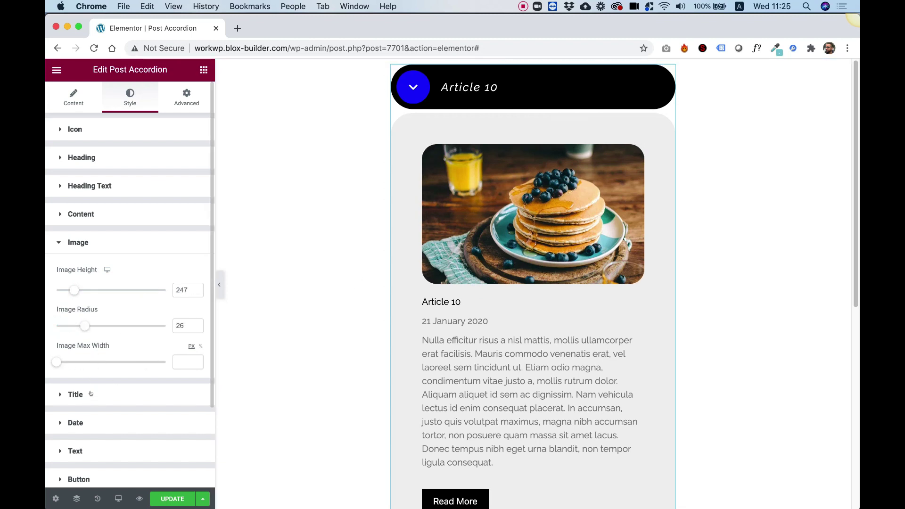
# - Set the Article 10 title to size 40, weight 700, with title spacing 22
pyautogui.click(76, 394)
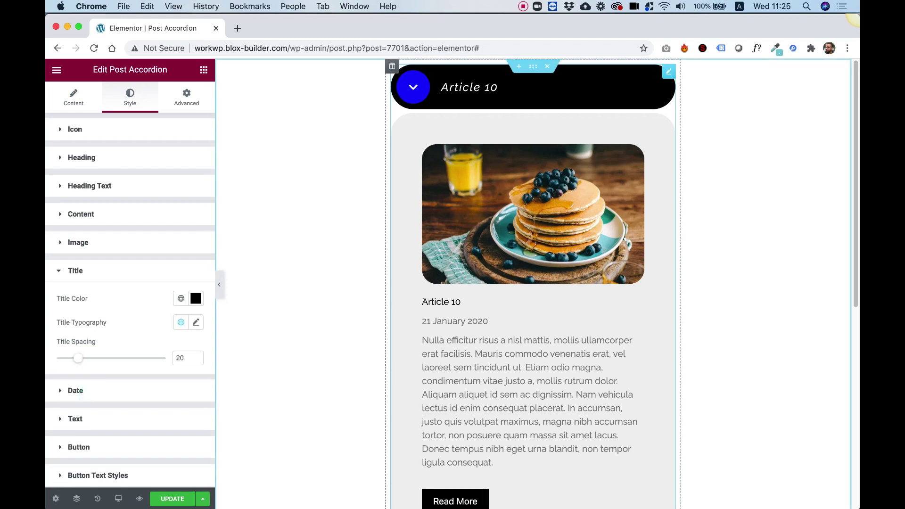
pyautogui.click(195, 322)
pyautogui.moveTo(67, 419); pyautogui.dragTo(83, 420)
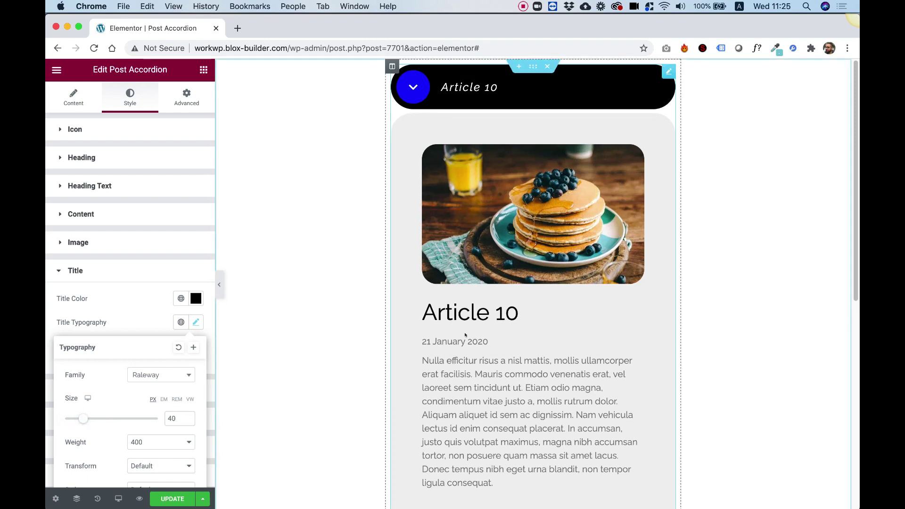
pyautogui.click(159, 439)
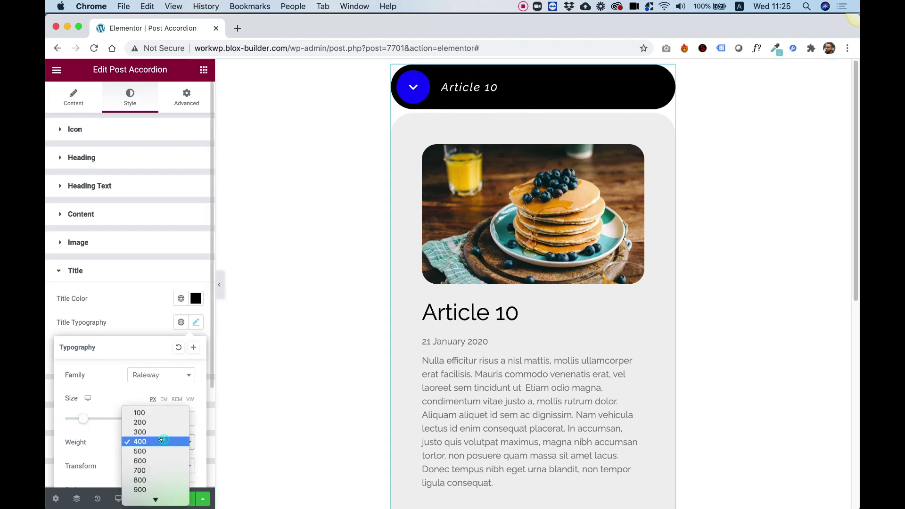
pyautogui.click(152, 465)
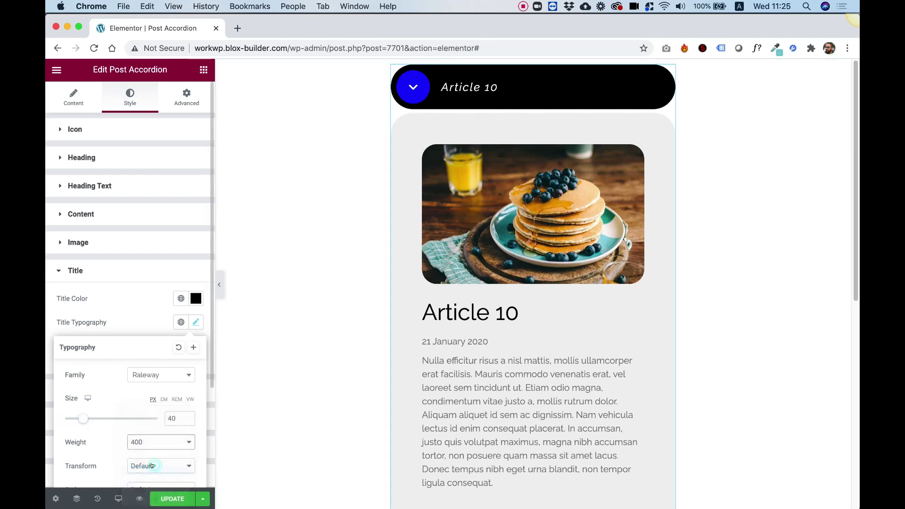
pyautogui.click(120, 322)
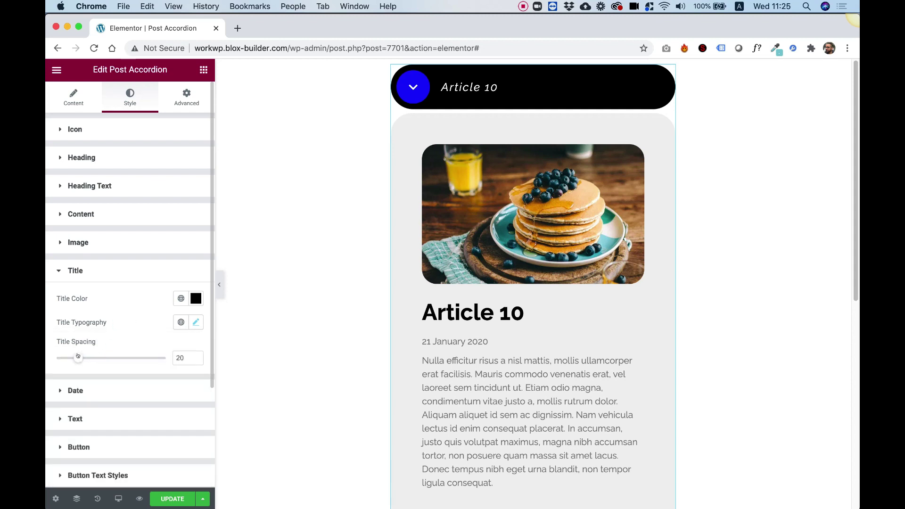
pyautogui.moveTo(78, 357); pyautogui.dragTo(80, 358)
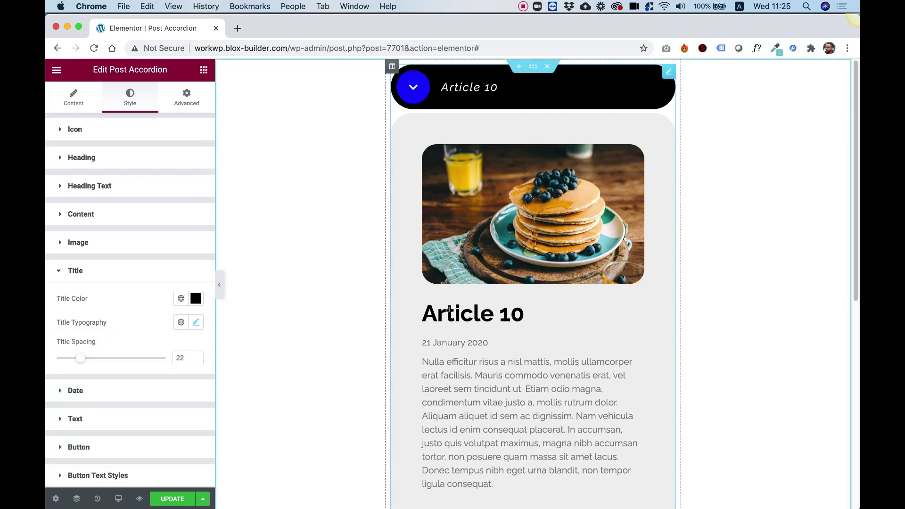
# - Give the Read More button a purple #4B15ED background colour
pyautogui.click(77, 391)
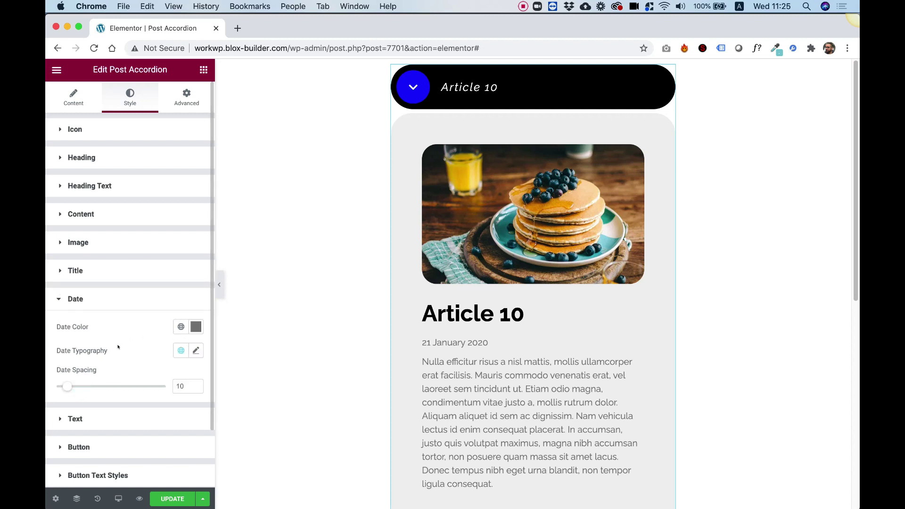
pyautogui.scroll(-3, 91, 362)
pyautogui.click(72, 353)
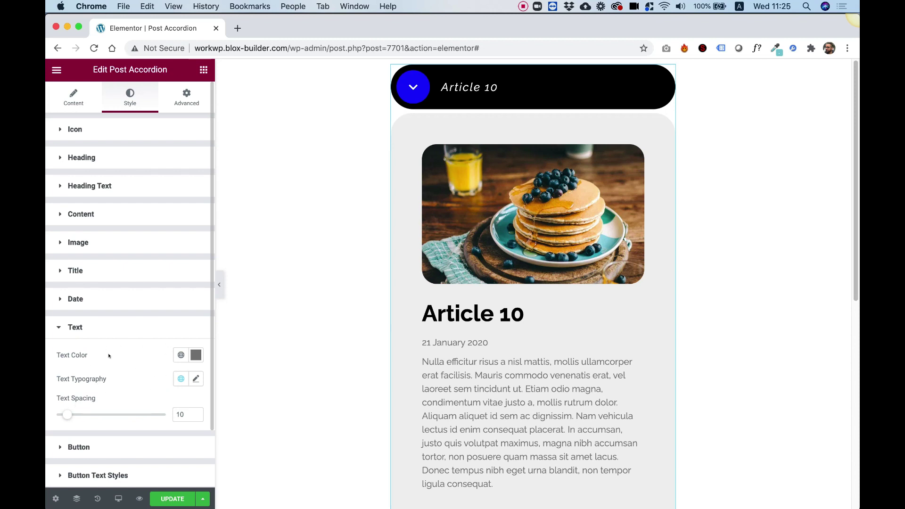
pyautogui.click(82, 328)
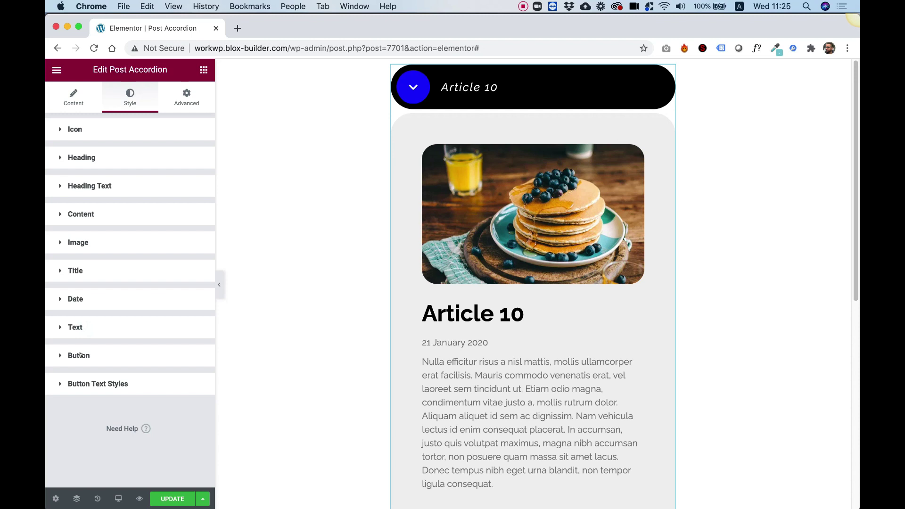
pyautogui.scroll(-3, 420, 368)
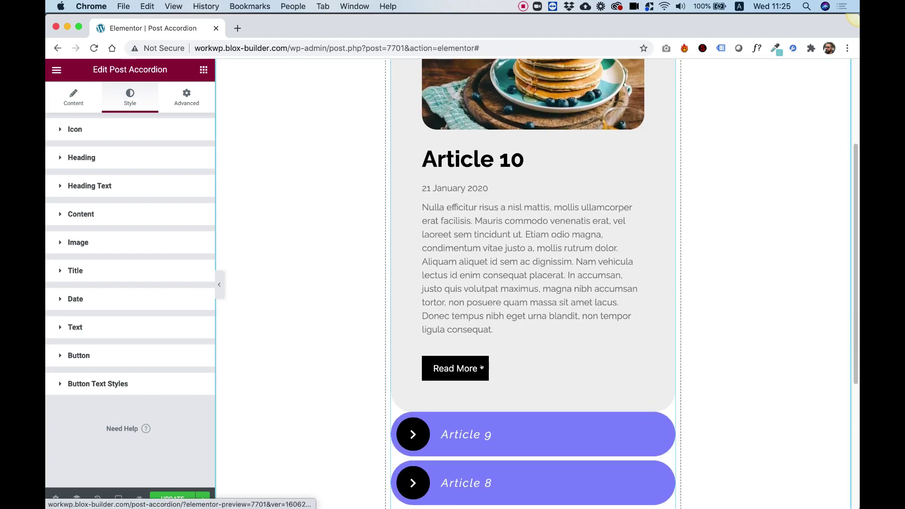
pyautogui.click(113, 361)
pyautogui.scroll(-1, 156, 386)
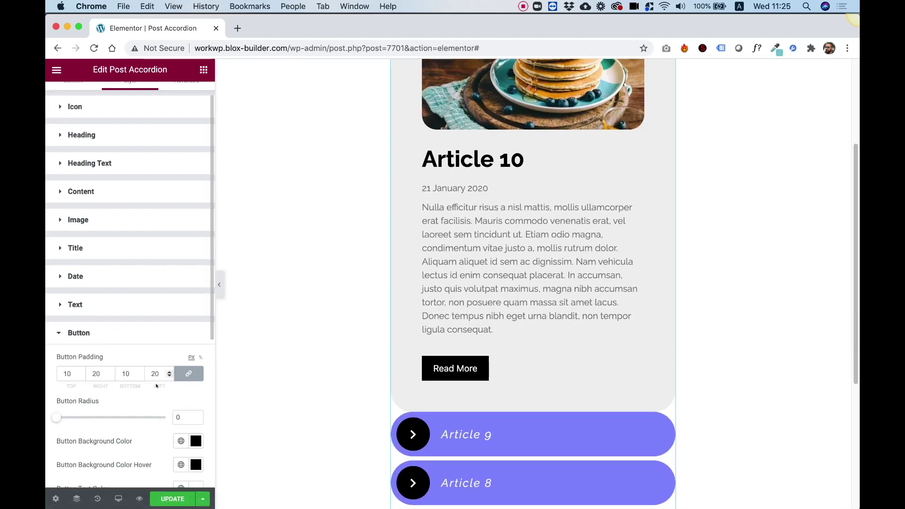
pyautogui.scroll(-5, 156, 385)
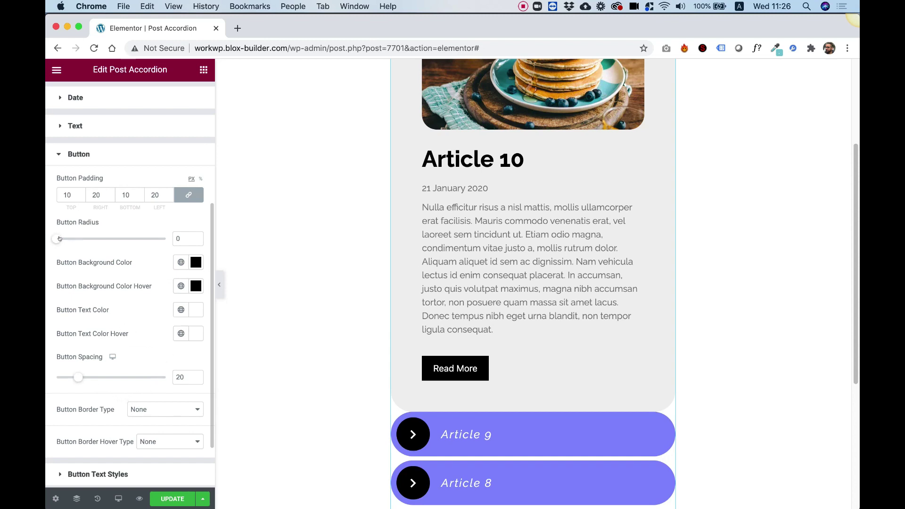
pyautogui.click(196, 262)
pyautogui.click(158, 408)
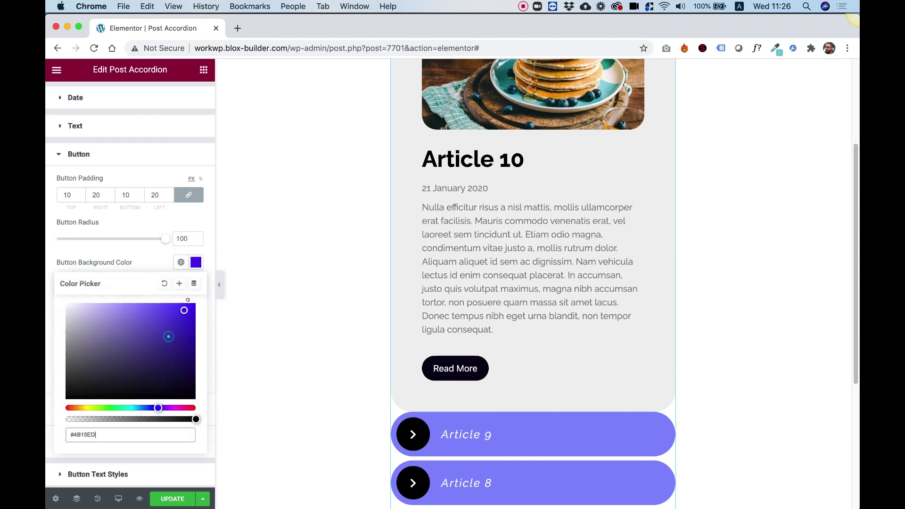
pyautogui.click(138, 256)
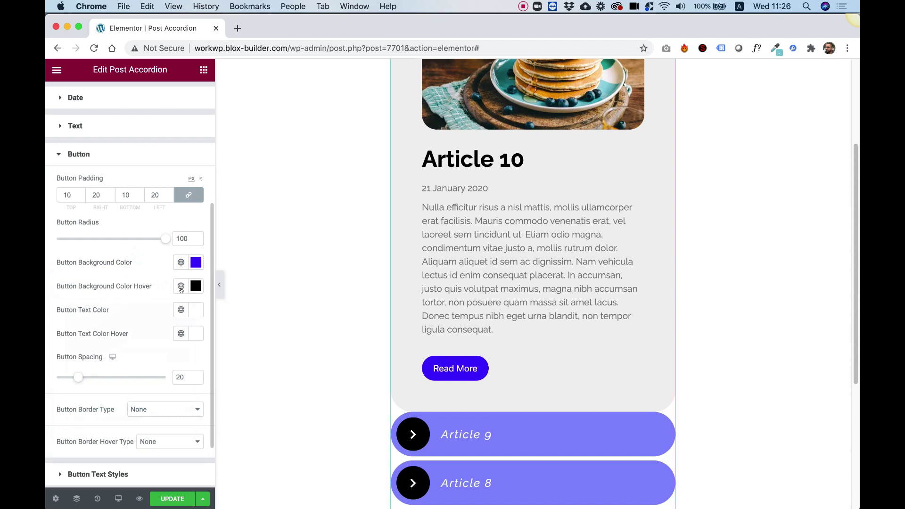
# - Collapse the Article 10 item so every accordion header shows closed
pyautogui.scroll(3, 181, 289)
pyautogui.scroll(3, 464, 178)
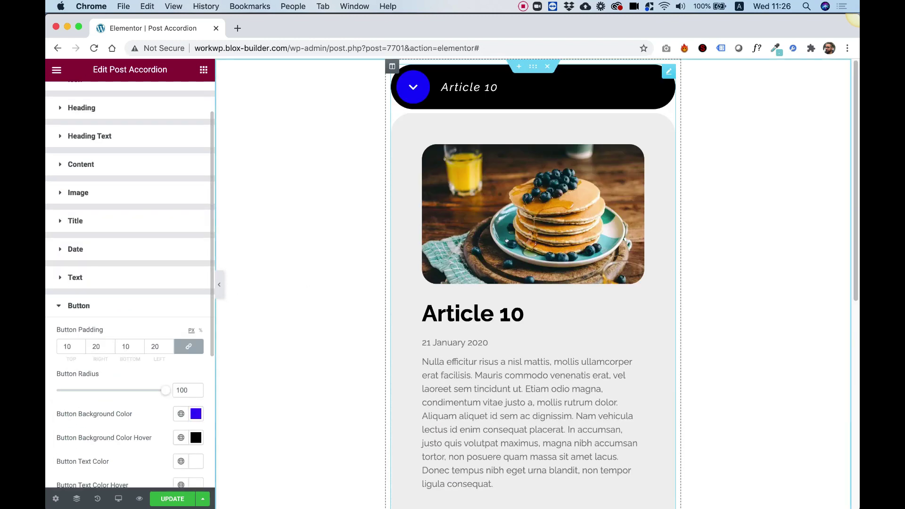
pyautogui.click(461, 71)
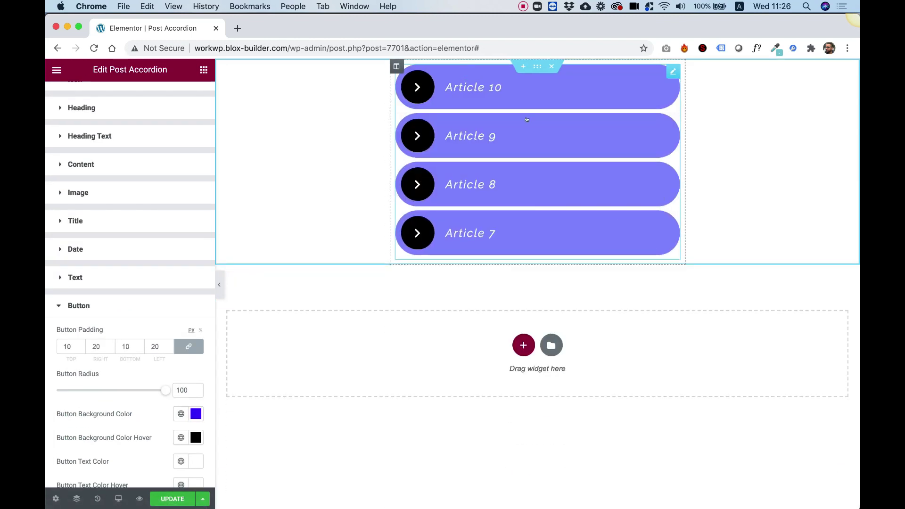